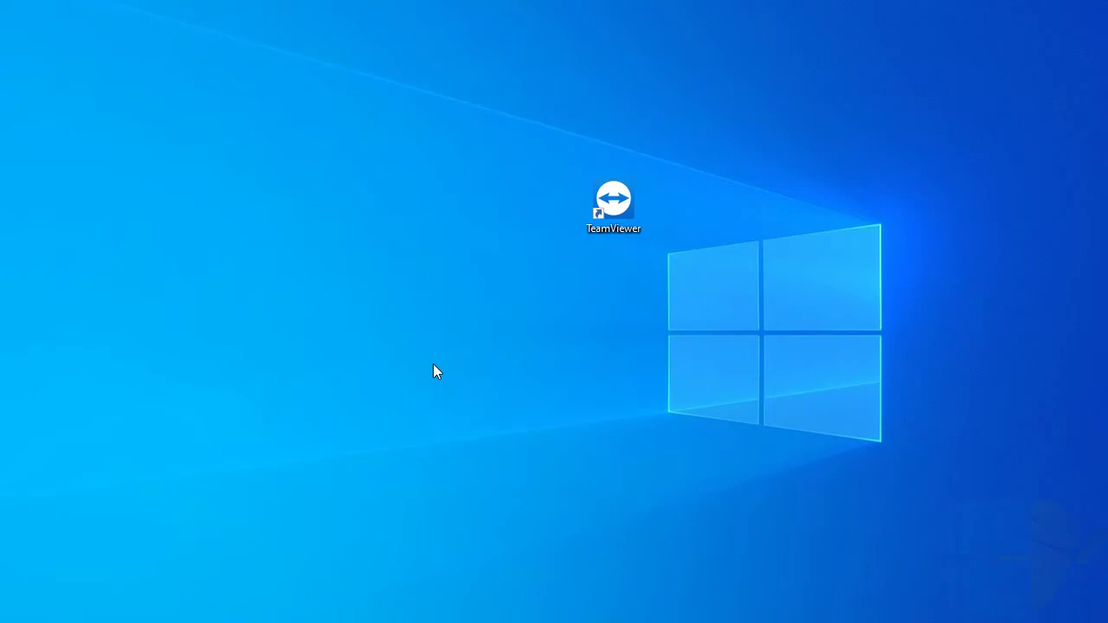
Reposition the TeamViewer desktop shortcut near the Windows logo
{"action": "left_click_drag", "start_coordinate": [595, 226], "coordinate": [411, 251]}
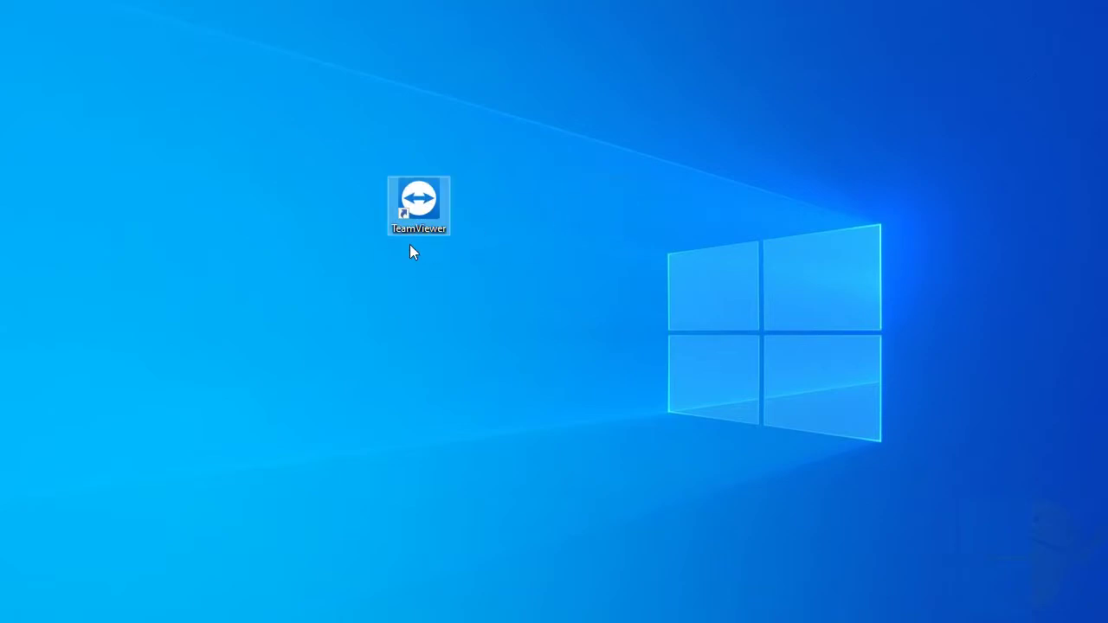
{"action": "left_click_drag", "start_coordinate": [412, 208], "coordinate": [580, 252]}
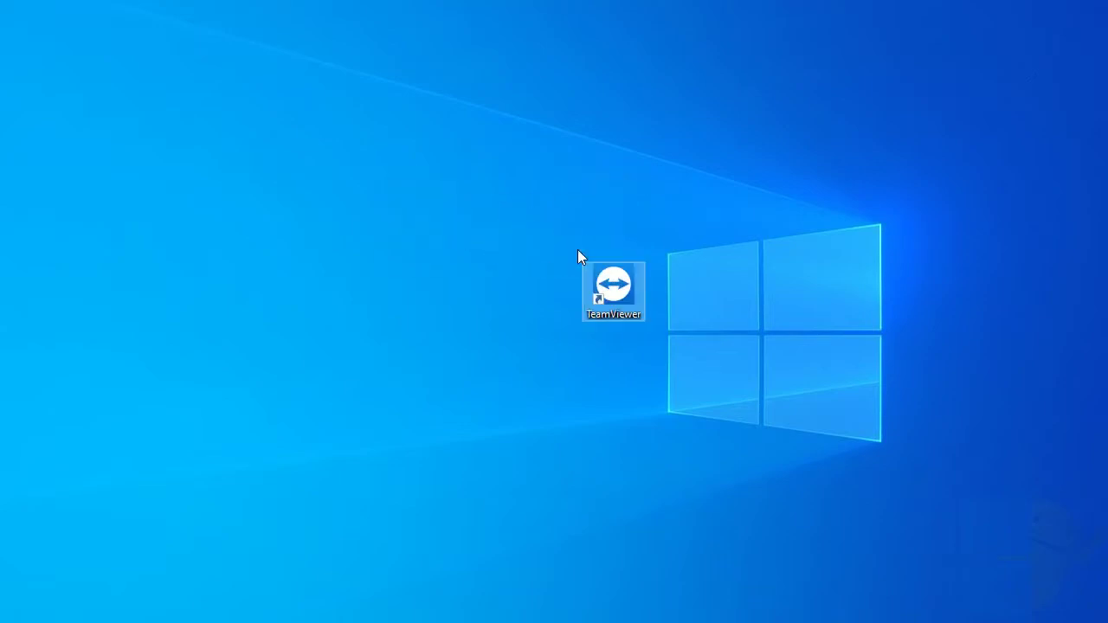
{"action": "left_click_drag", "start_coordinate": [608, 299], "coordinate": [561, 292]}
Open TeamViewer with the caret in the empty Partner ID field
{"action": "left_click", "coordinate": [568, 369]}
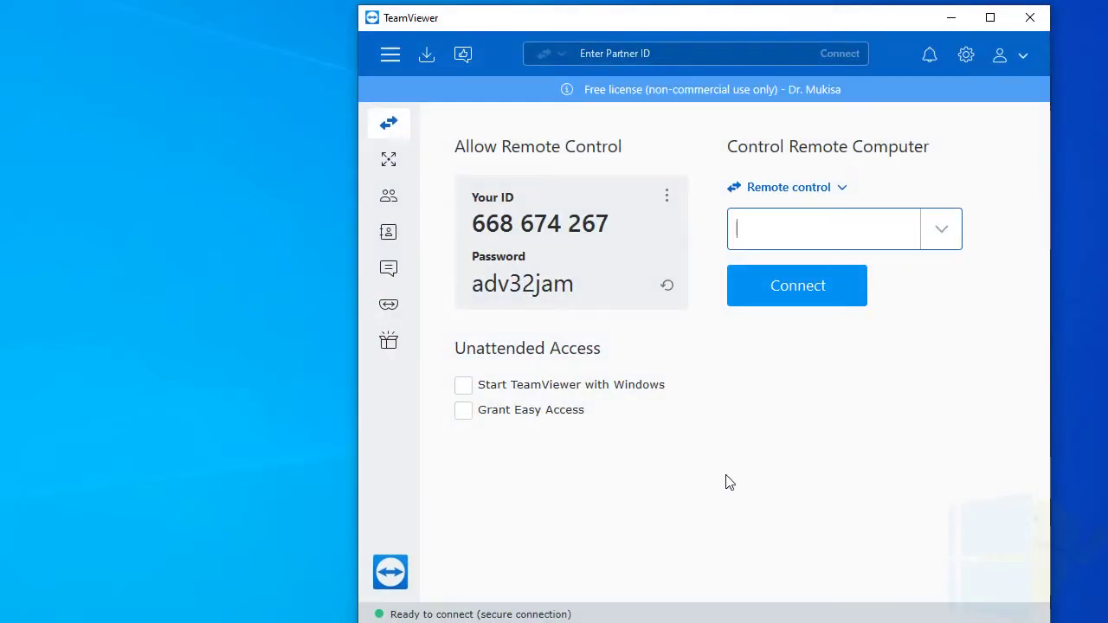
{"action": "left_click", "coordinate": [761, 237]}
{"action": "left_click", "coordinate": [755, 235]}
Minimize TeamViewer and launch the Play Store on the mirrored phone
{"action": "left_click", "coordinate": [950, 17]}
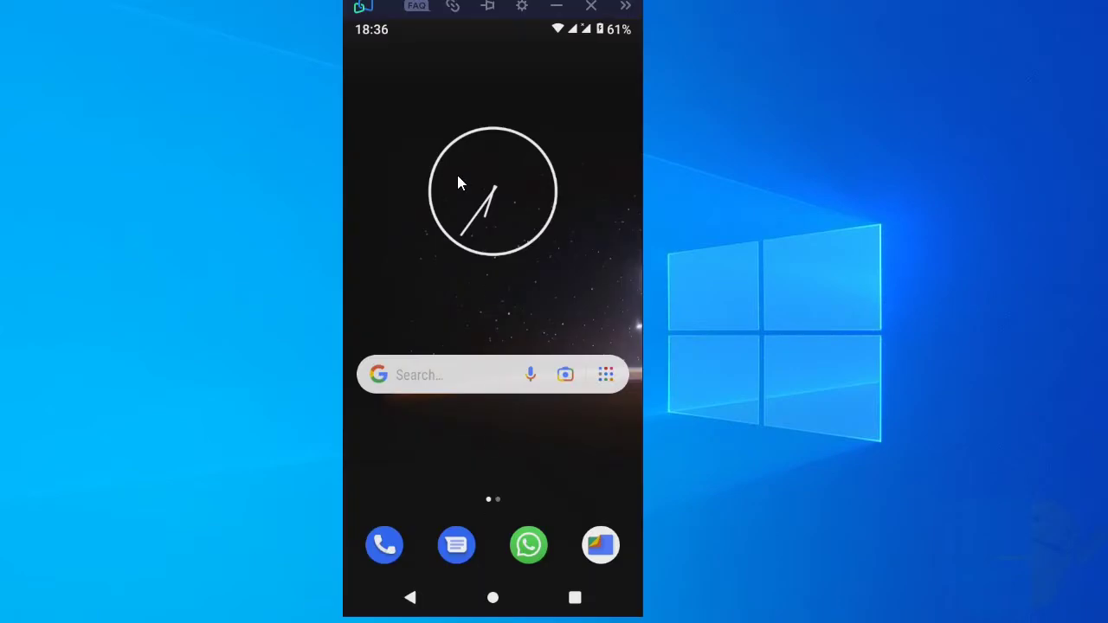
{"action": "left_click_drag", "start_coordinate": [381, 12], "coordinate": [423, 19]}
{"action": "left_click_drag", "start_coordinate": [507, 485], "coordinate": [543, 152]}
{"action": "left_click", "coordinate": [643, 495]}
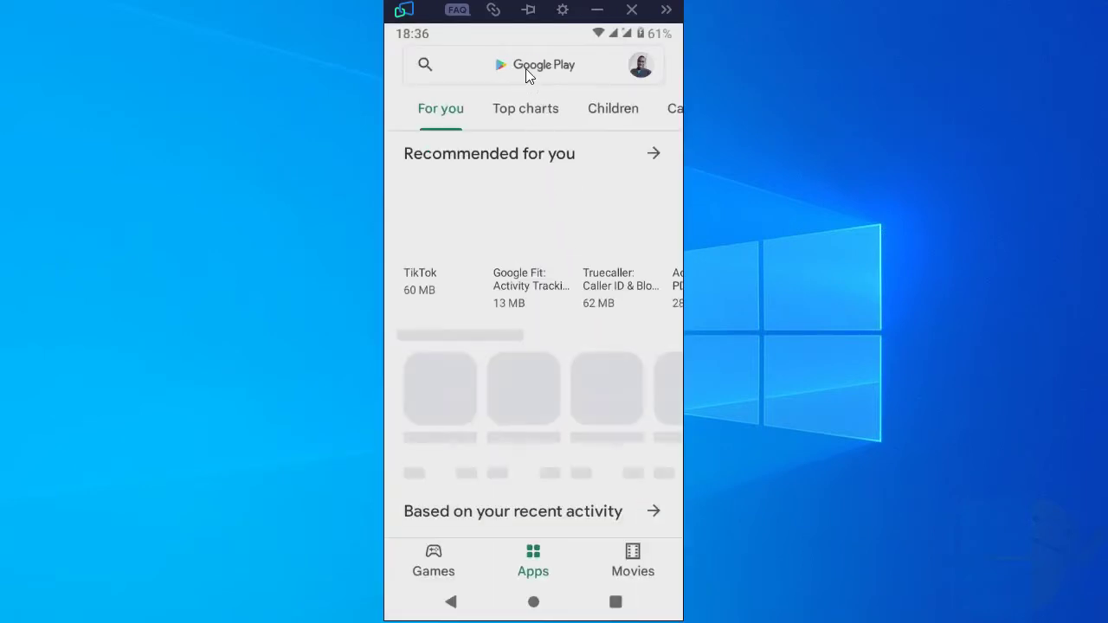
Reach the TeamViewer QuickSupport store page via the recent search 'team viewer quick support'
{"action": "left_click", "coordinate": [525, 68]}
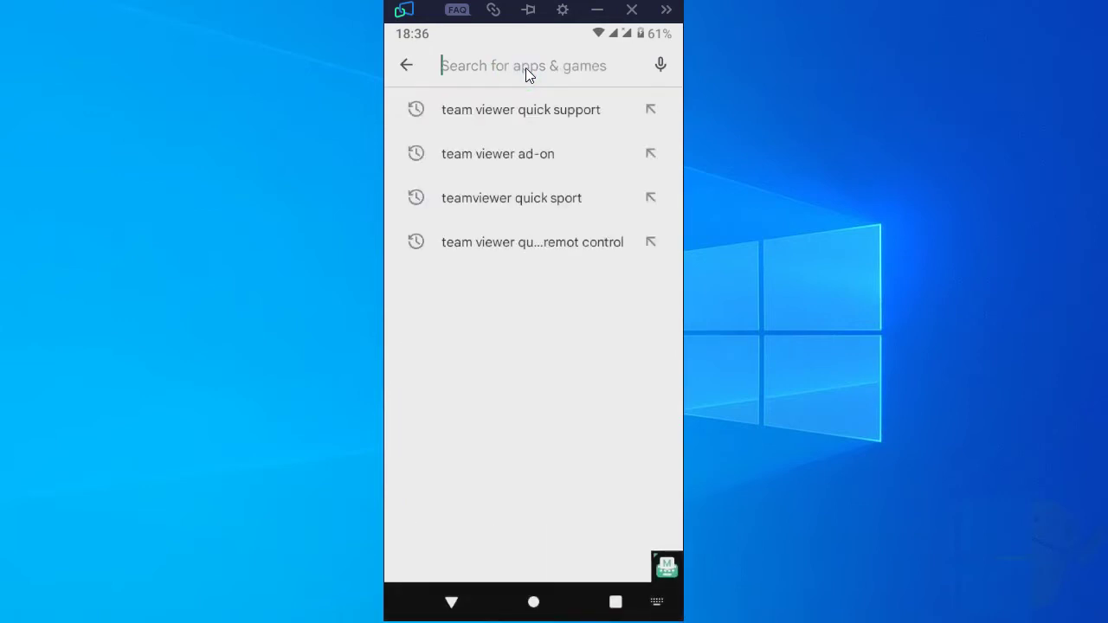
{"action": "left_click", "coordinate": [499, 110]}
{"action": "left_click", "coordinate": [515, 215]}
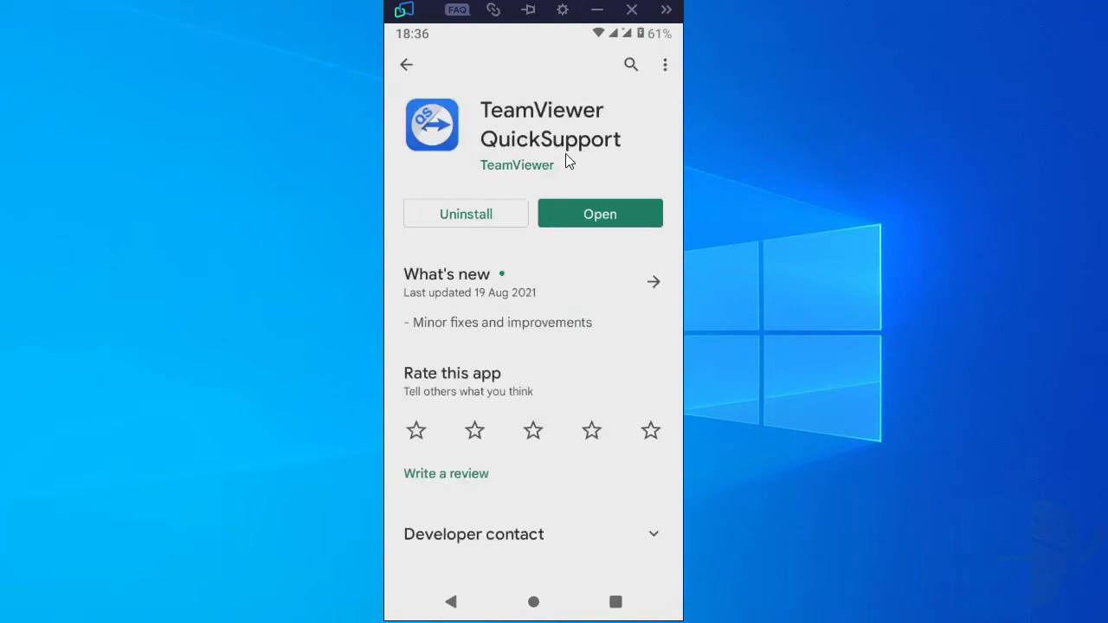
Launch QuickSupport, accept the EULA and finish the intro pages
{"action": "left_click", "coordinate": [582, 209]}
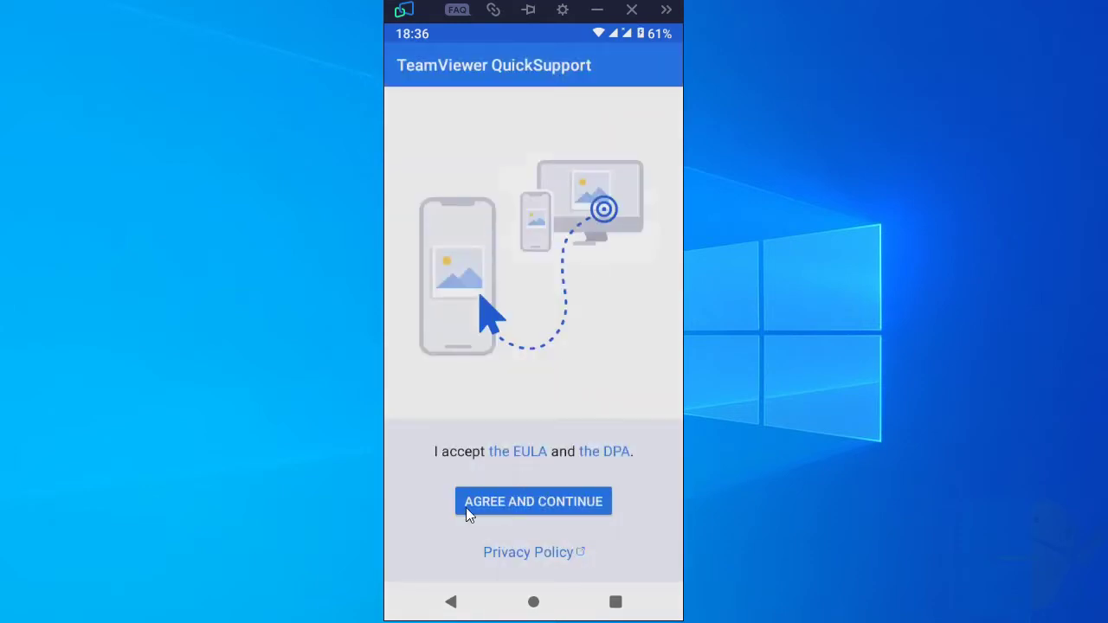
{"action": "left_click", "coordinate": [534, 508]}
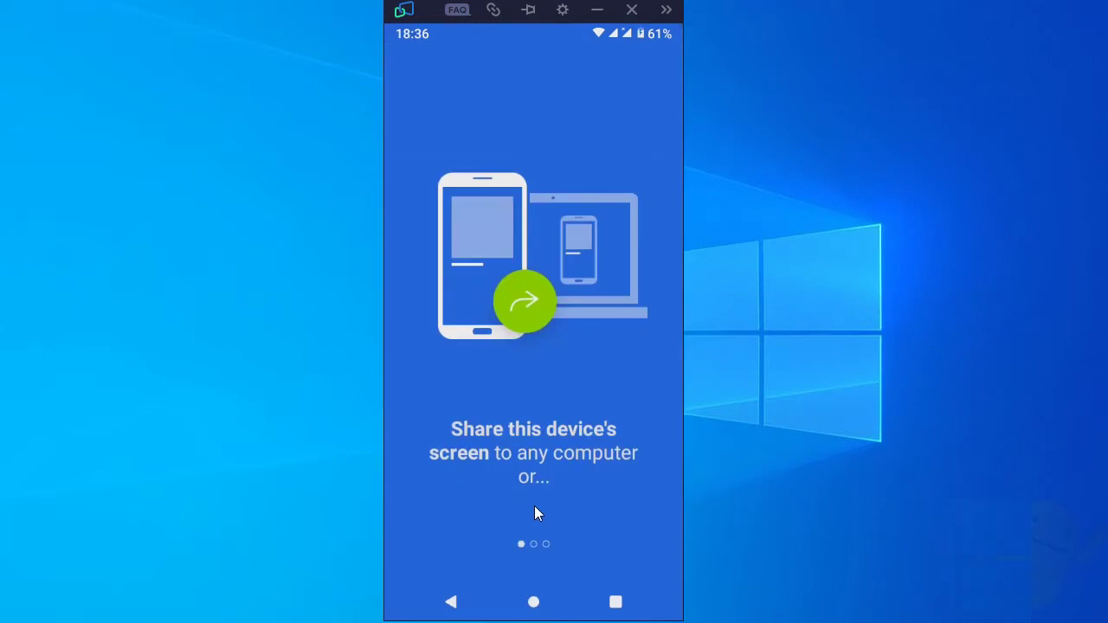
{"action": "left_click_drag", "start_coordinate": [608, 444], "coordinate": [431, 416]}
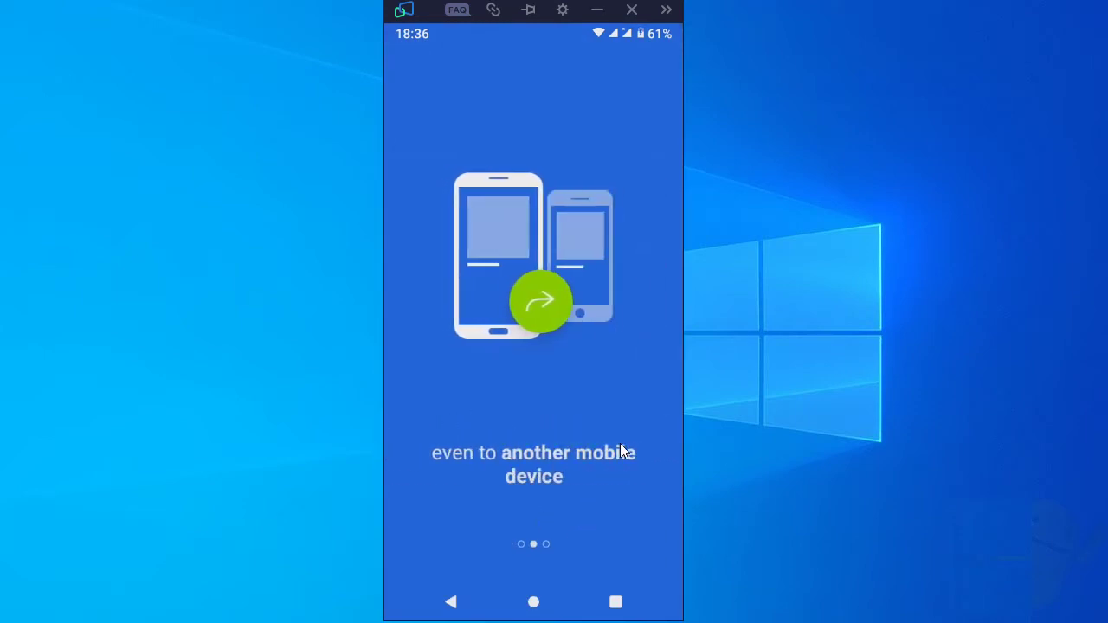
{"action": "left_click_drag", "start_coordinate": [634, 480], "coordinate": [584, 519]}
{"action": "left_click", "coordinate": [623, 547]}
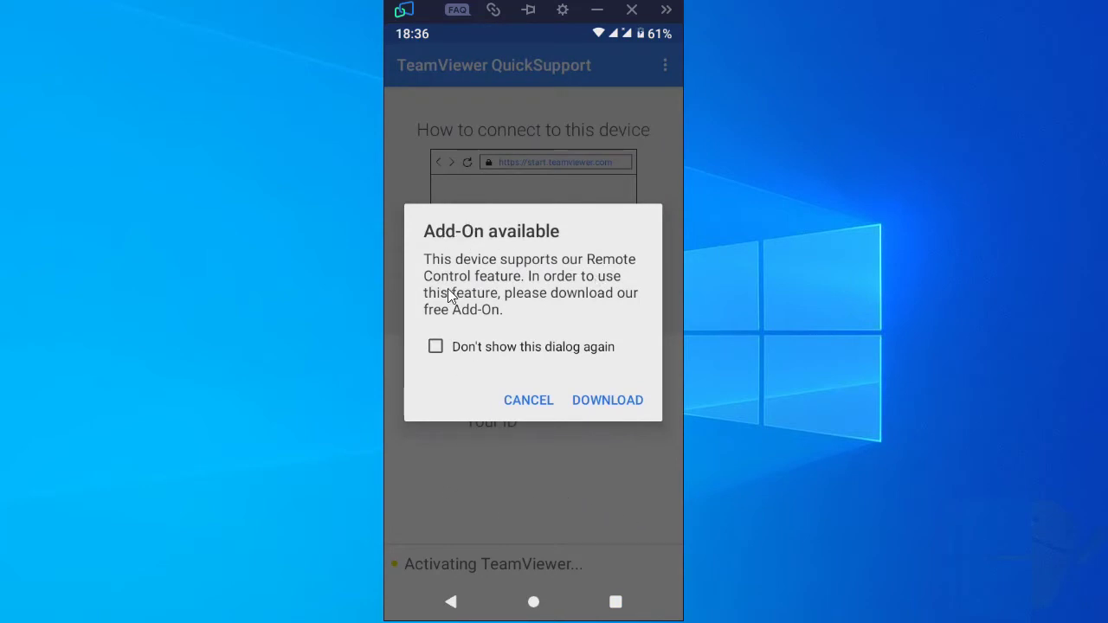
Install the TeamViewer Universal Add-On, then show recent apps with the QuickSupport card
{"action": "left_click", "coordinate": [615, 401]}
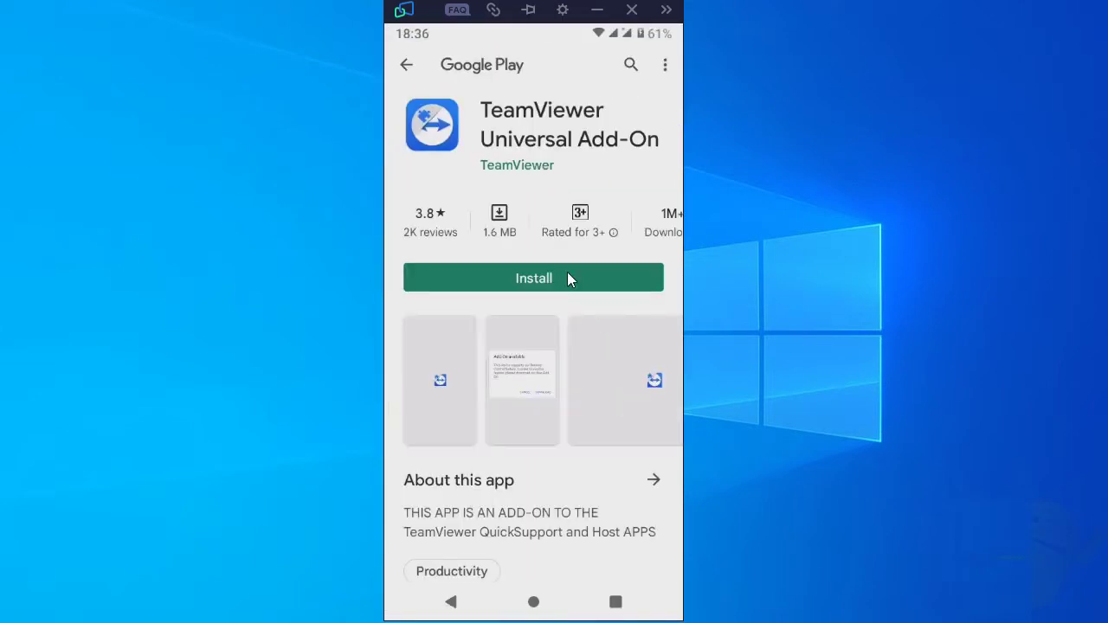
{"action": "left_click", "coordinate": [524, 280]}
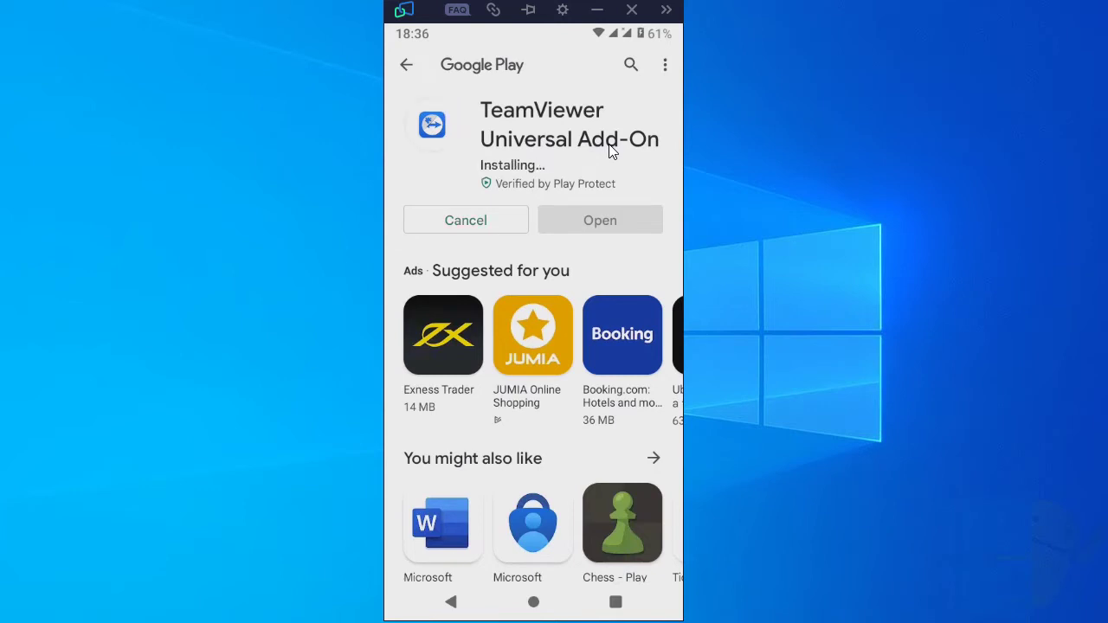
{"action": "left_click", "coordinate": [614, 602]}
{"action": "left_click_drag", "start_coordinate": [445, 362], "coordinate": [671, 399]}
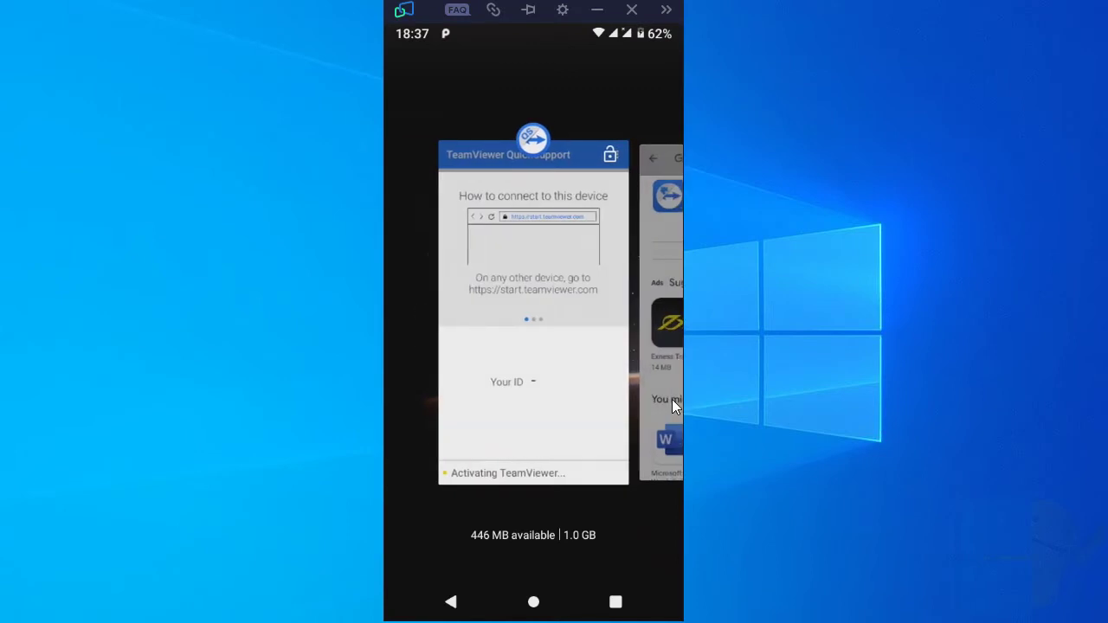
Return to QuickSupport, view the SEND MY ID share options, then dismiss them
{"action": "left_click", "coordinate": [561, 358]}
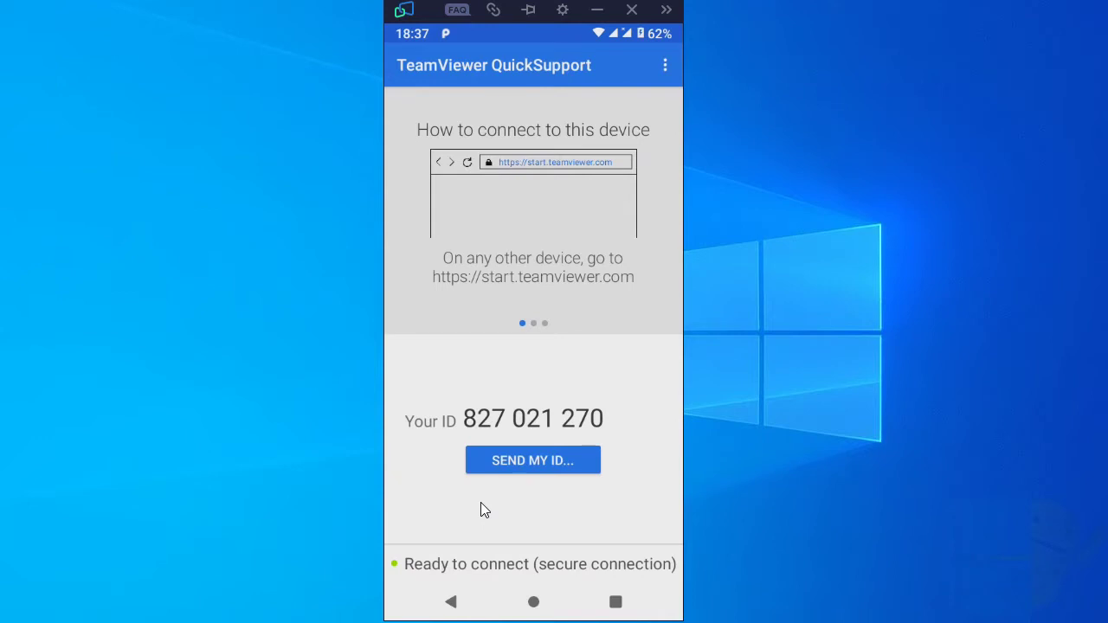
{"action": "left_click", "coordinate": [504, 463]}
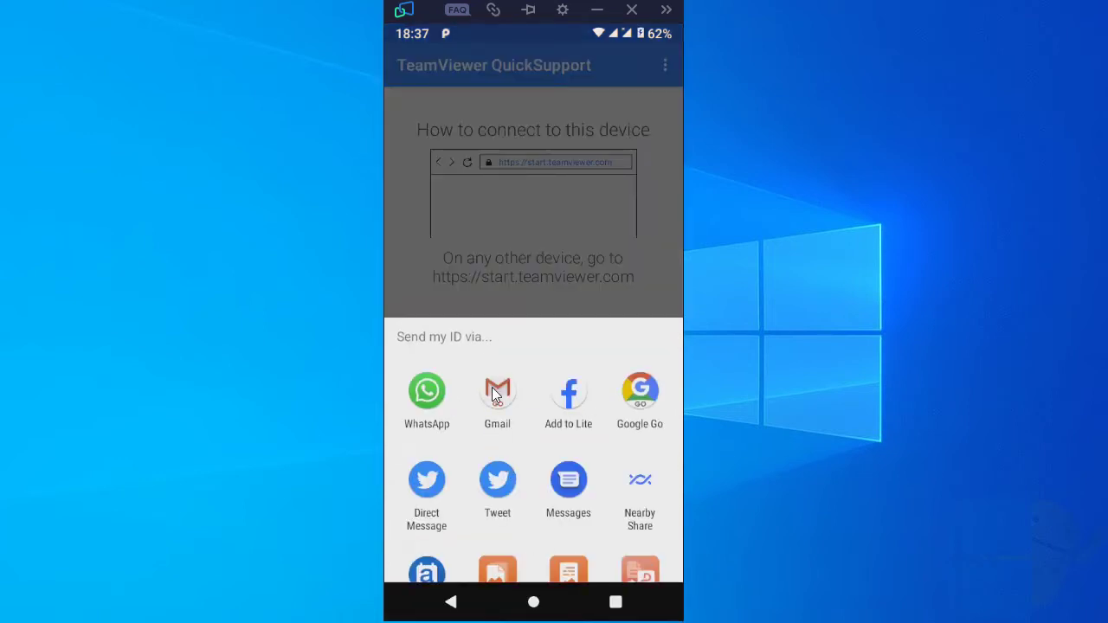
{"action": "left_click", "coordinate": [511, 283]}
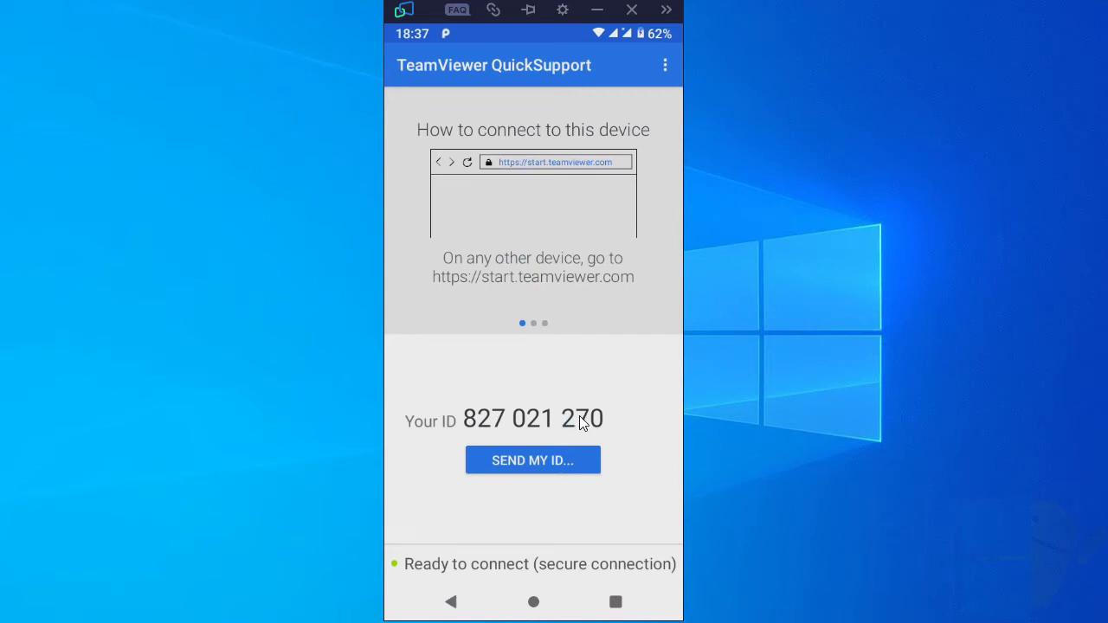
Relaunch desktop TeamViewer and enter the phone's QuickSupport ID as Partner ID
{"action": "left_click", "coordinate": [596, 9]}
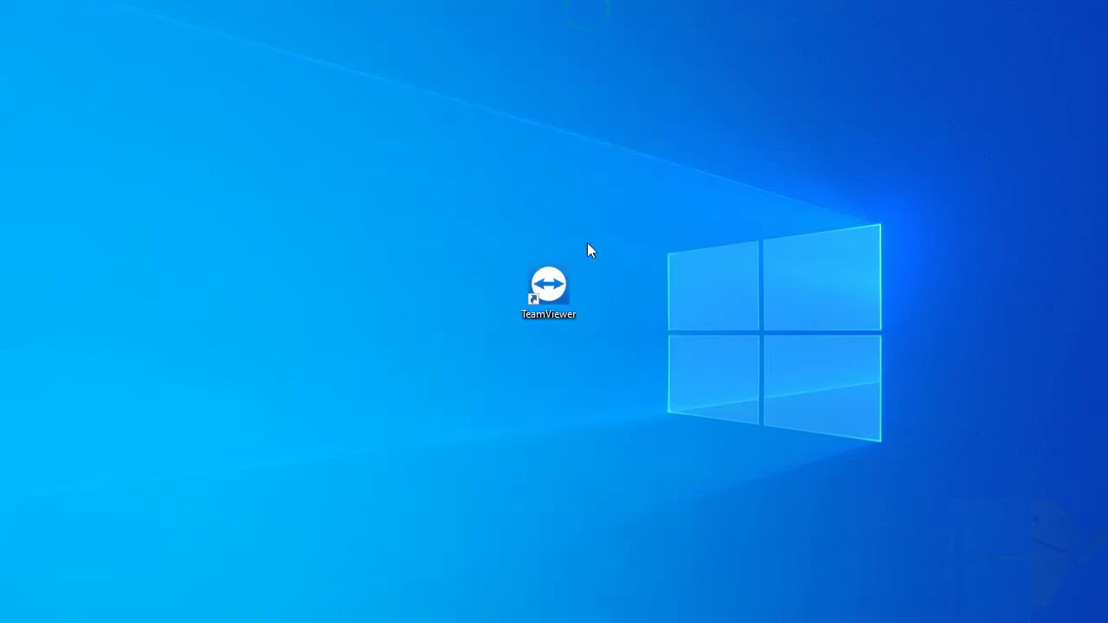
{"action": "double_click", "coordinate": [549, 297]}
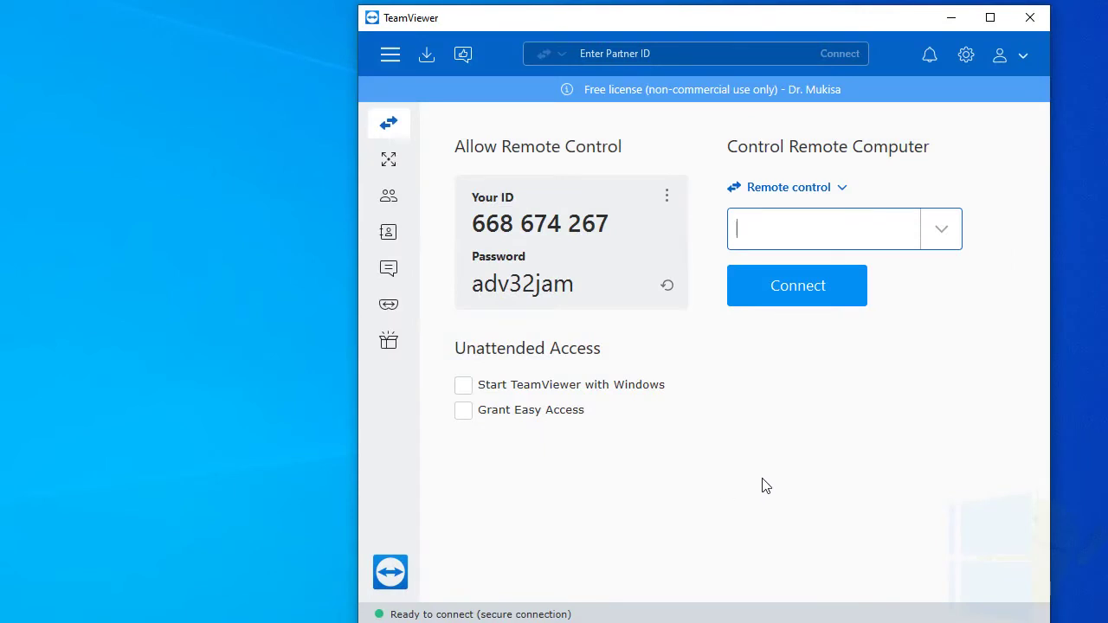
{"action": "left_click", "coordinate": [776, 234]}
{"action": "type", "text": "827021270"}
Connect to the phone and minimize the TeamViewer window
{"action": "left_click", "coordinate": [765, 367]}
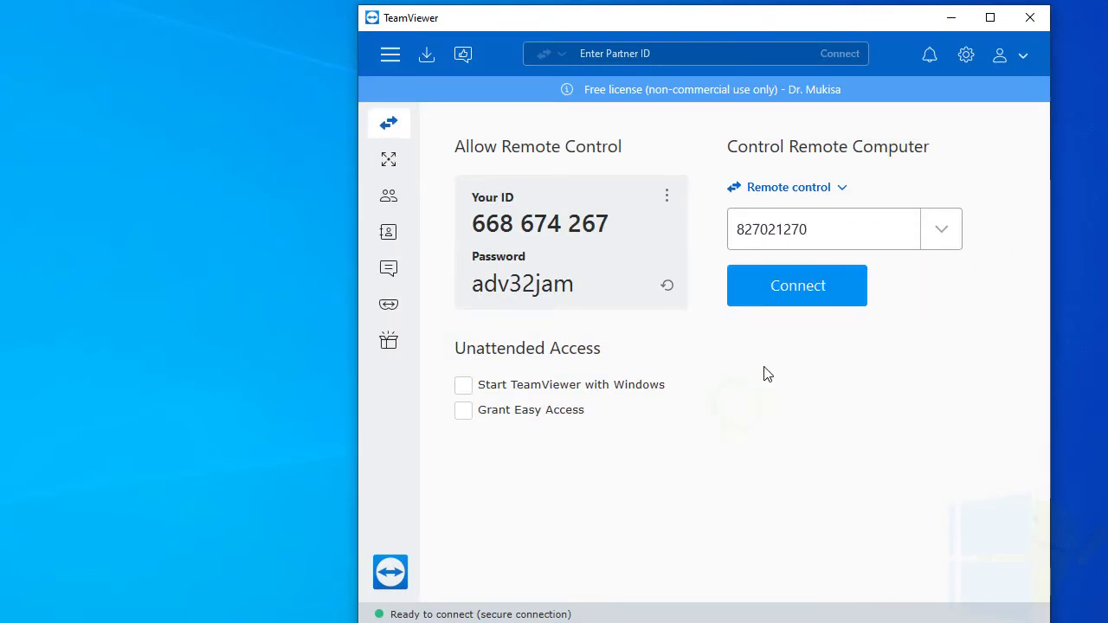
{"action": "left_click", "coordinate": [762, 303]}
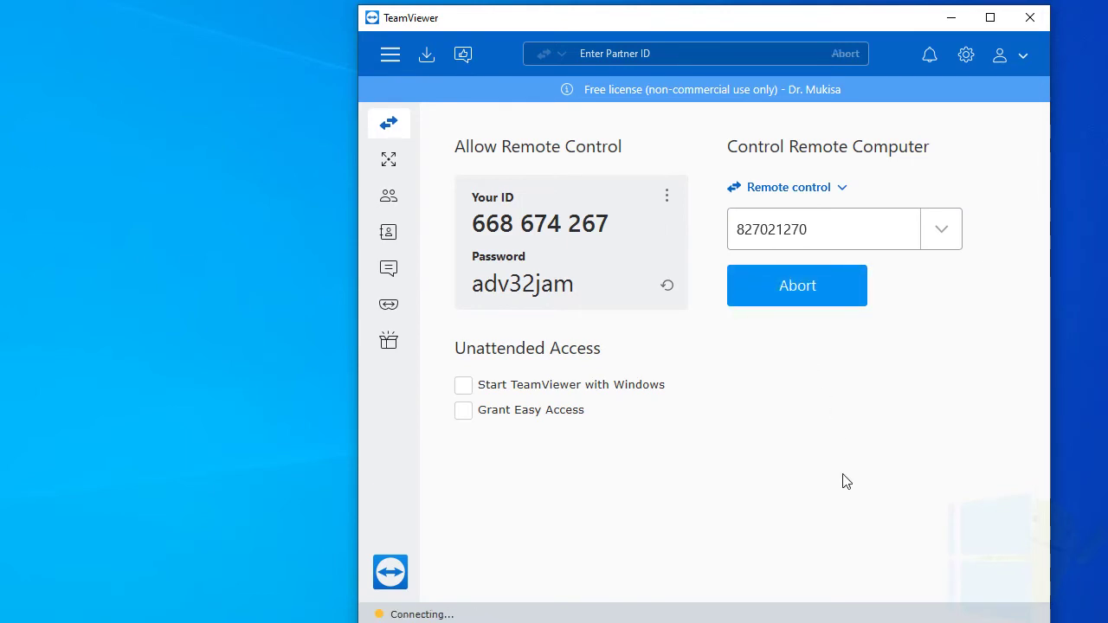
{"action": "left_click", "coordinate": [950, 17]}
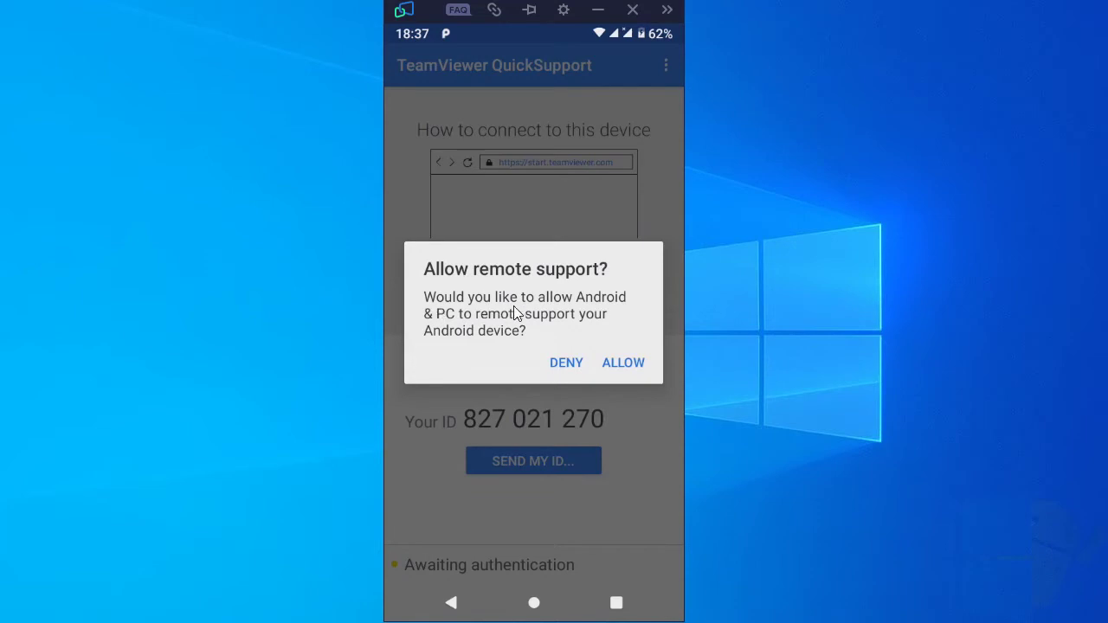
Allow the remote support request and choose ENABLE for the Universal Add-On
{"action": "left_click", "coordinate": [623, 363]}
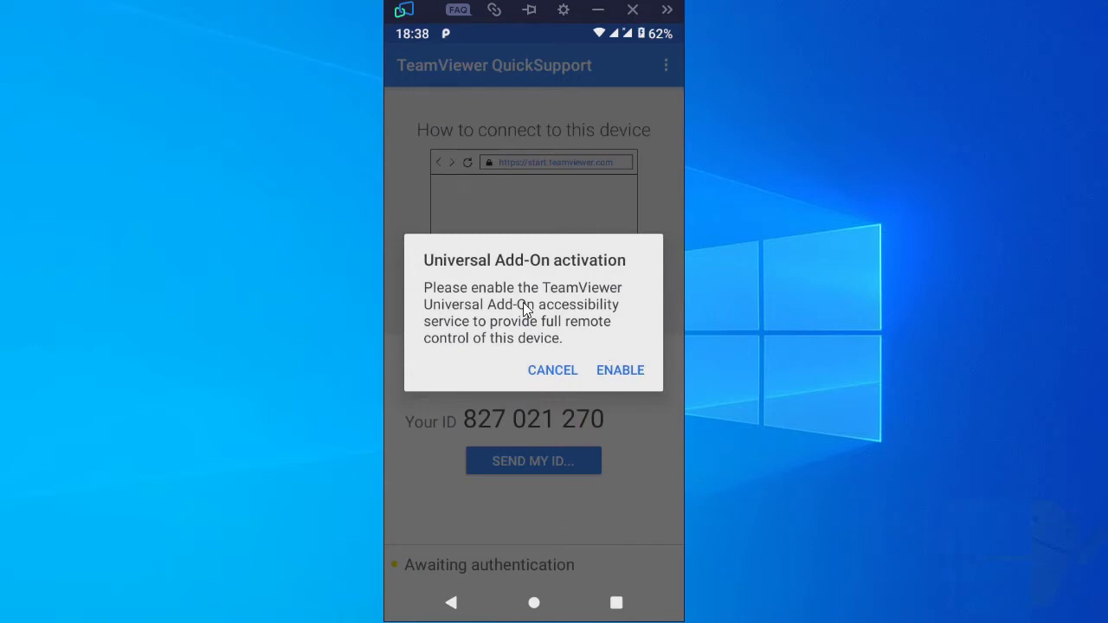
{"action": "left_click", "coordinate": [613, 370]}
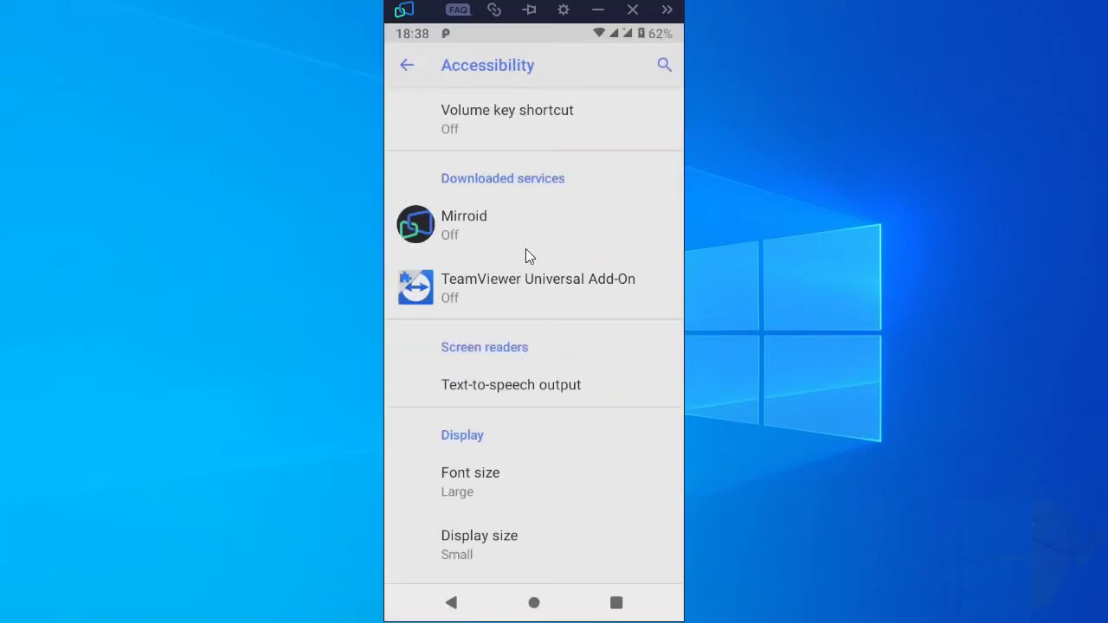
Turn on the TeamViewer Universal Add-On accessibility service, confirm with OK, and go back
{"action": "left_click", "coordinate": [529, 288]}
{"action": "left_click", "coordinate": [645, 112]}
{"action": "left_click", "coordinate": [628, 470]}
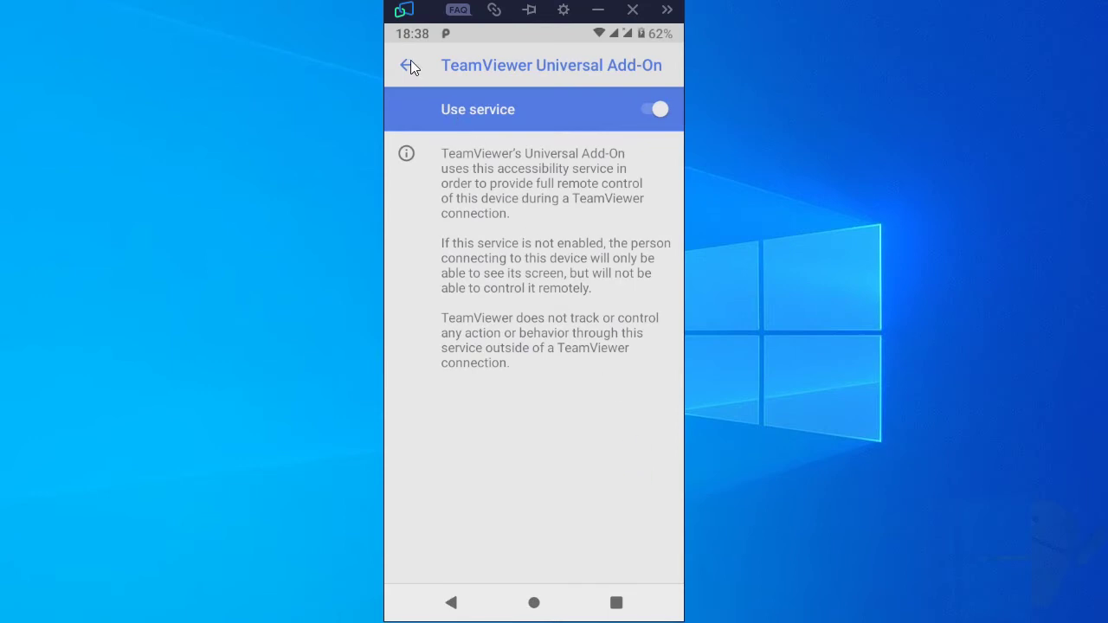
{"action": "left_click", "coordinate": [408, 66]}
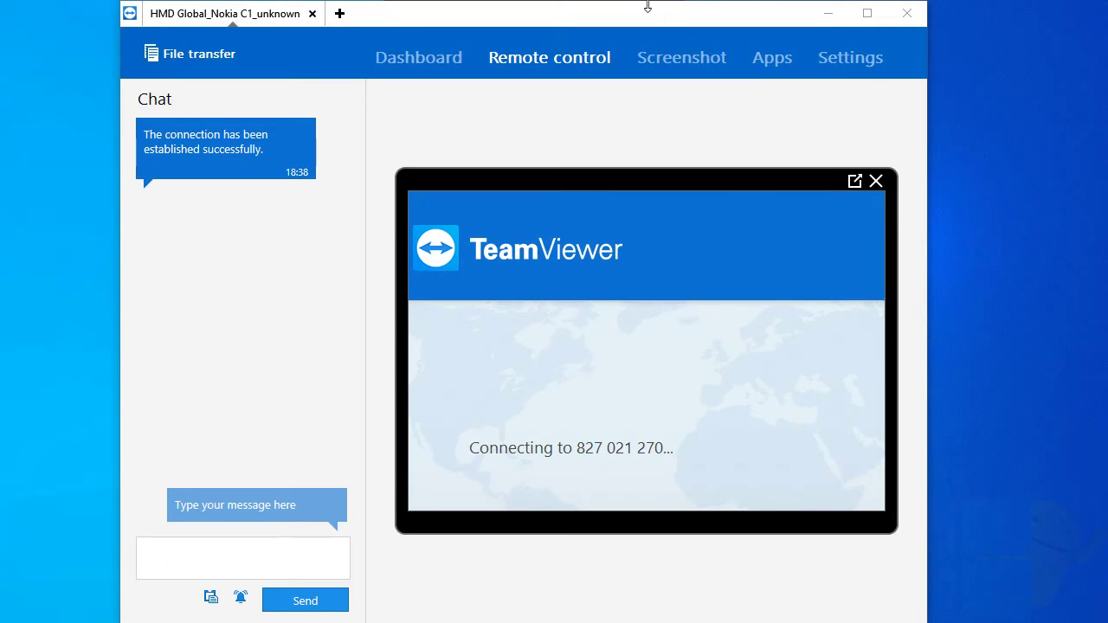
Shift the TeamViewer session window right and minimize it
{"action": "left_click_drag", "start_coordinate": [640, 17], "coordinate": [746, 14]}
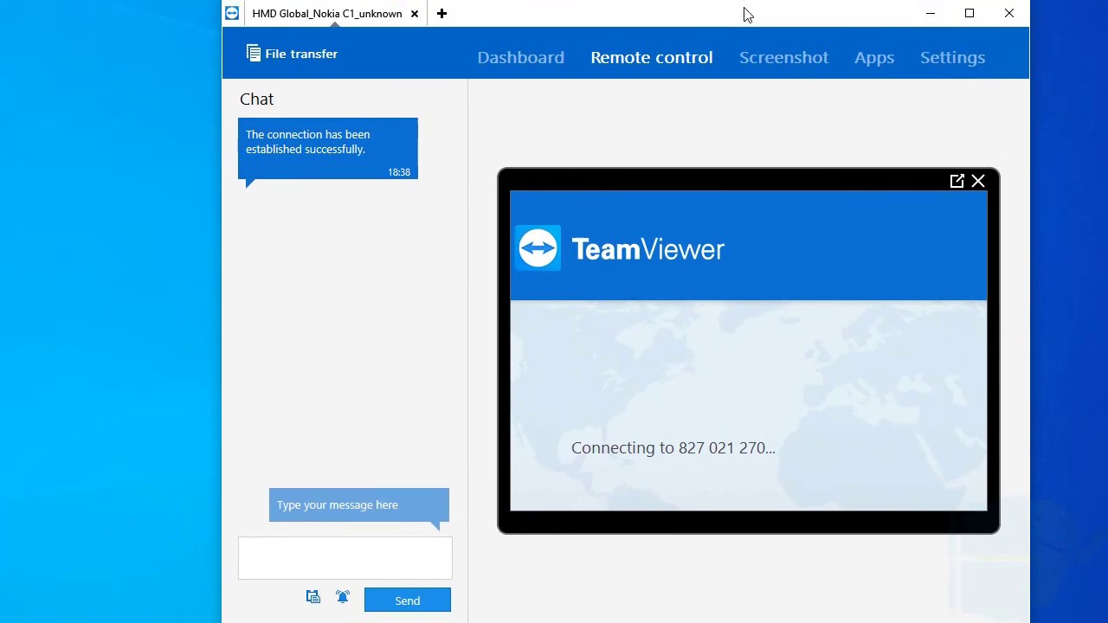
{"action": "left_click", "coordinate": [917, 16]}
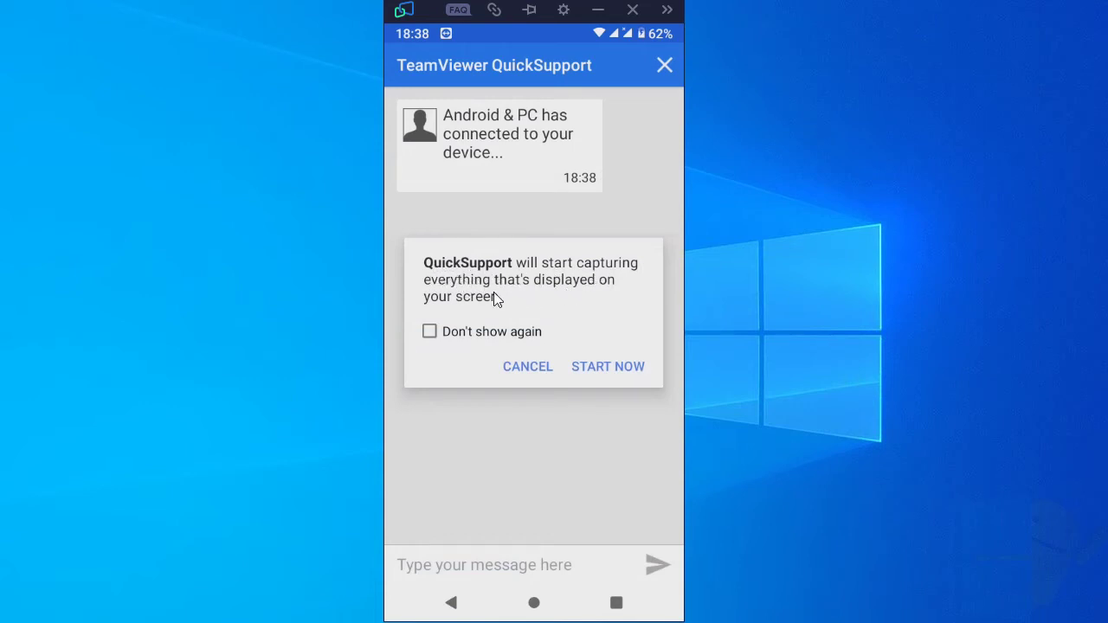
Start QuickSupport screen capture and minimize the Mirroid window
{"action": "left_click", "coordinate": [605, 370]}
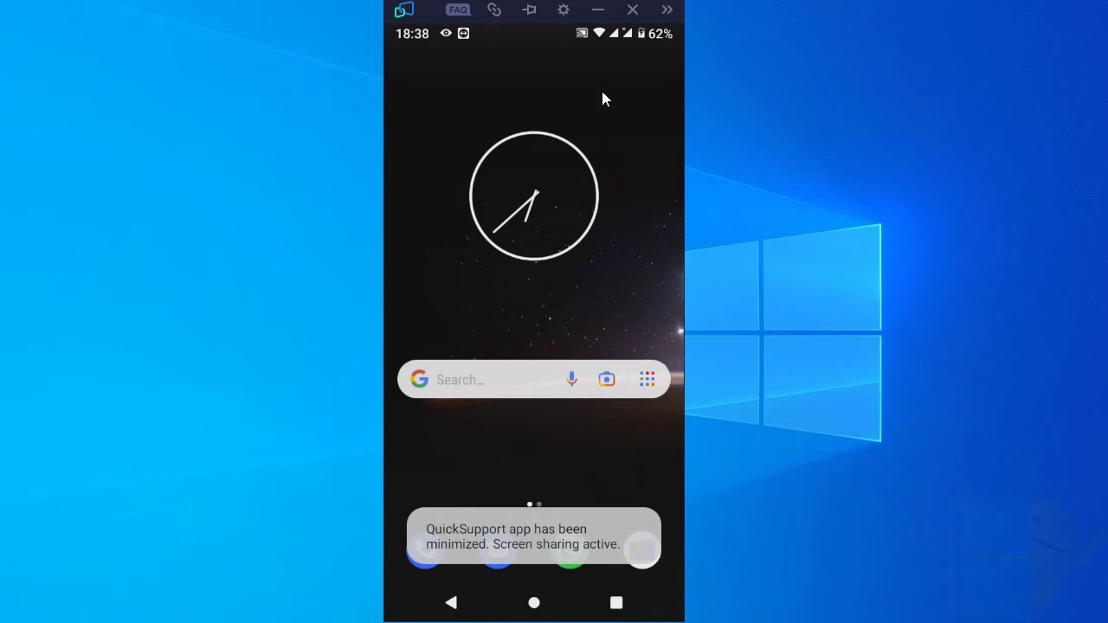
{"action": "left_click", "coordinate": [596, 12]}
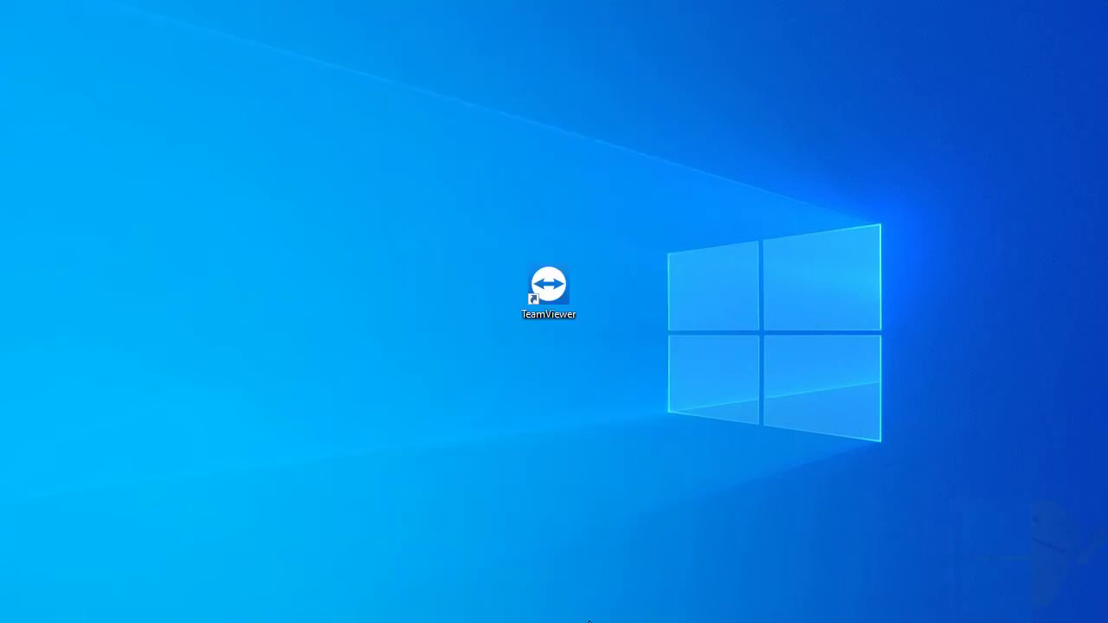
Bring the phone session back from the taskbar and swipe the app drawer open remotely
{"action": "mouse_move", "coordinate": [589, 619]}
{"action": "left_click", "coordinate": [636, 589]}
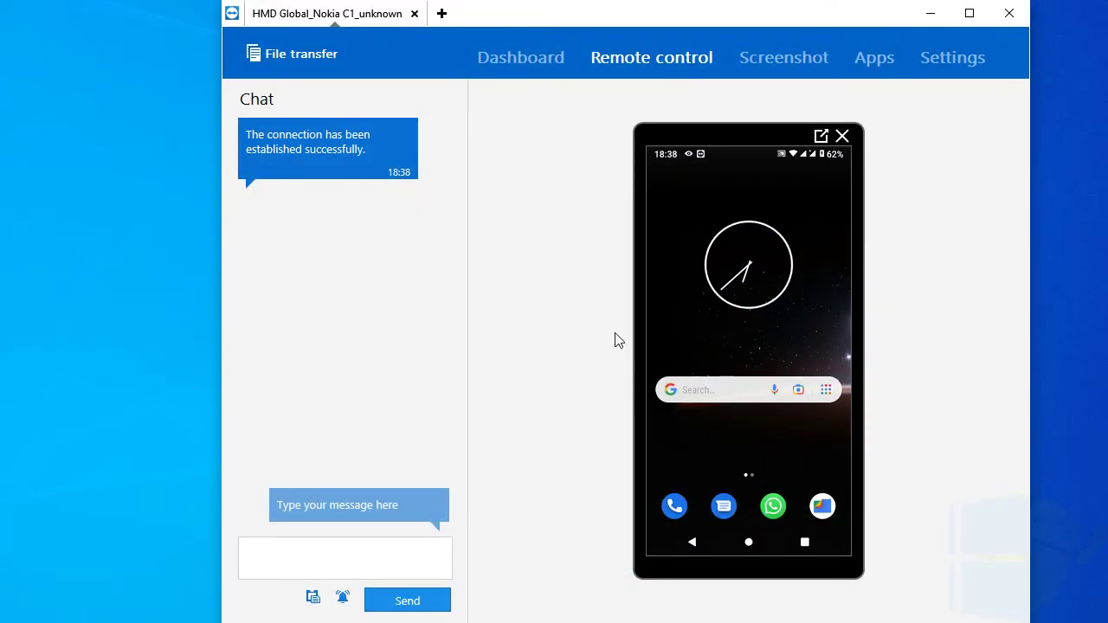
{"action": "left_click_drag", "start_coordinate": [754, 448], "coordinate": [749, 317]}
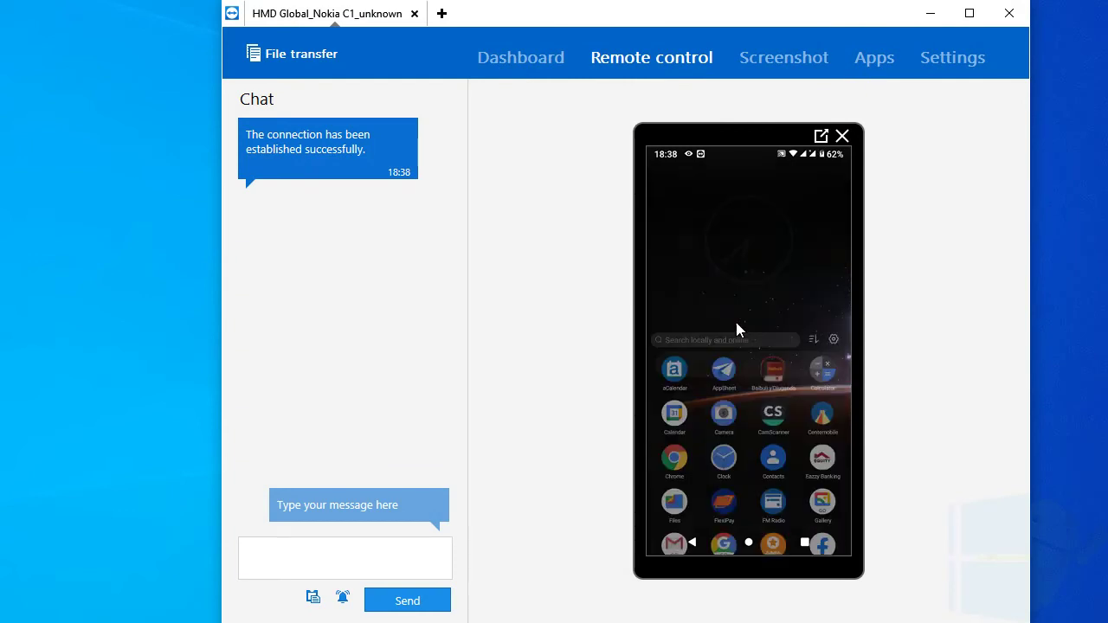
Swipe the app drawer closed and pull down the phone's notification shade
{"action": "left_click_drag", "start_coordinate": [741, 363], "coordinate": [749, 198]}
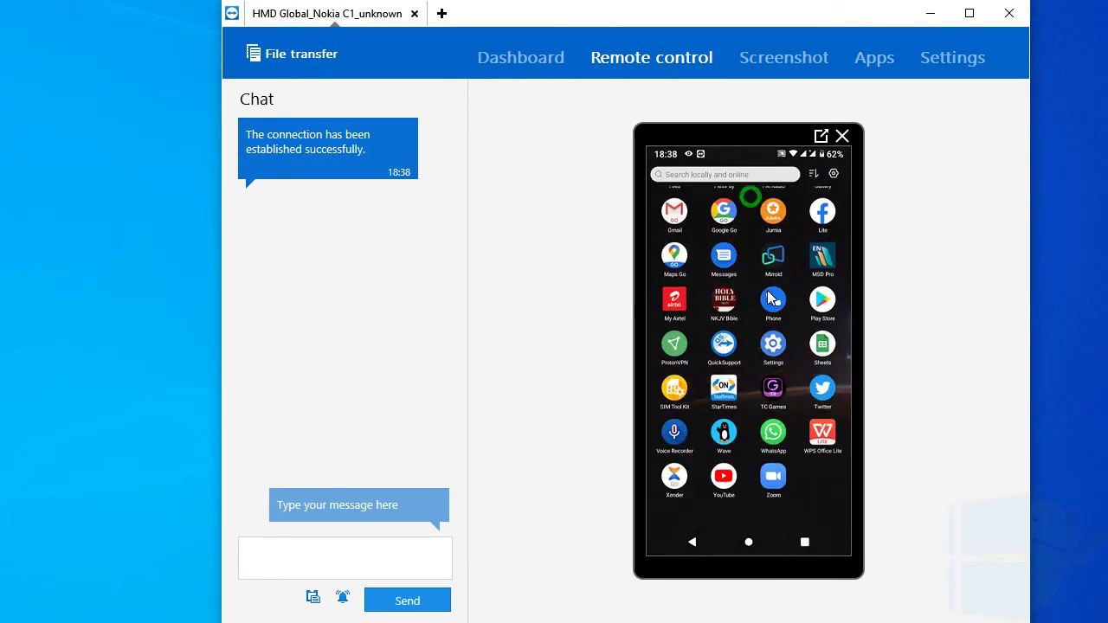
{"action": "left_click_drag", "start_coordinate": [768, 316], "coordinate": [776, 402]}
{"action": "left_click_drag", "start_coordinate": [752, 200], "coordinate": [779, 304]}
{"action": "left_click_drag", "start_coordinate": [751, 156], "coordinate": [832, 309]}
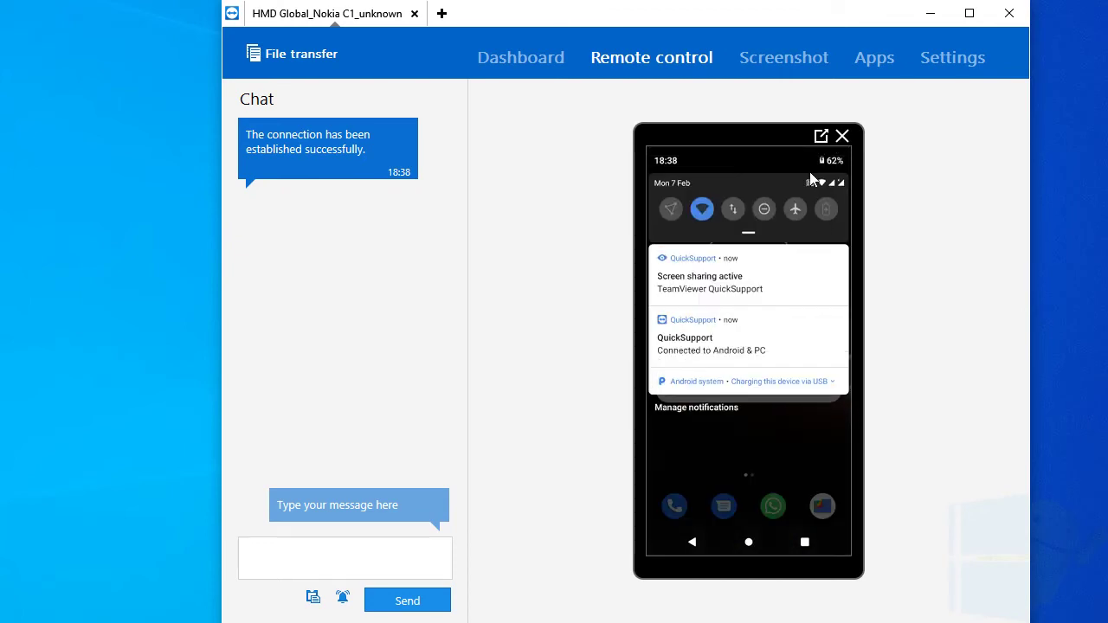
Pop the phone view out into a larger tab, close the shade and open the app drawer
{"action": "left_click", "coordinate": [821, 137]}
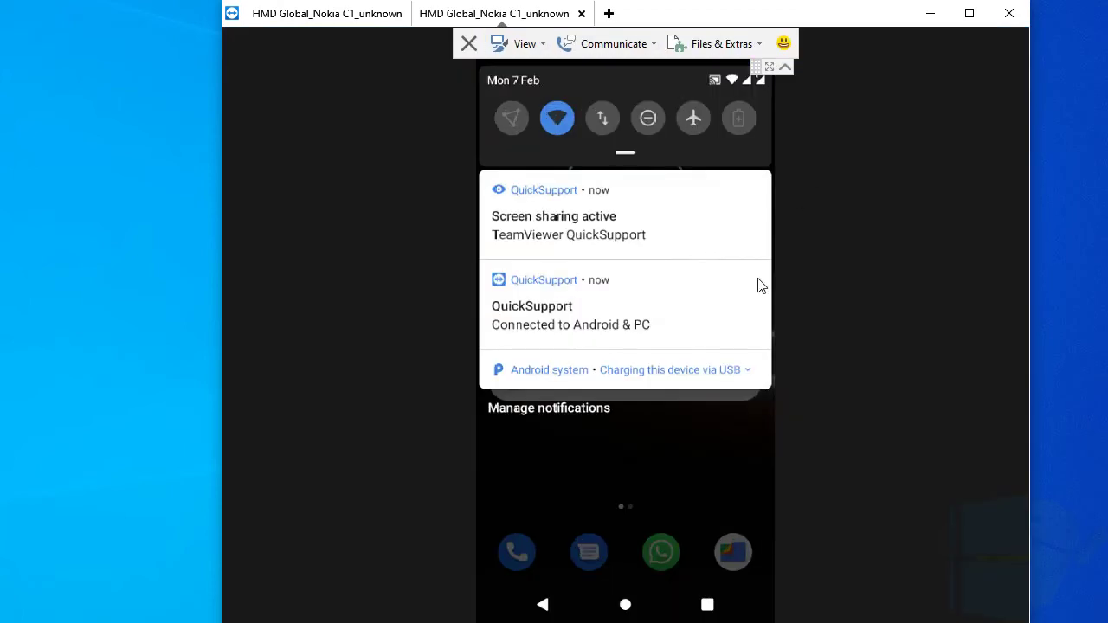
{"action": "left_click", "coordinate": [636, 455]}
{"action": "left_click_drag", "start_coordinate": [636, 459], "coordinate": [628, 218]}
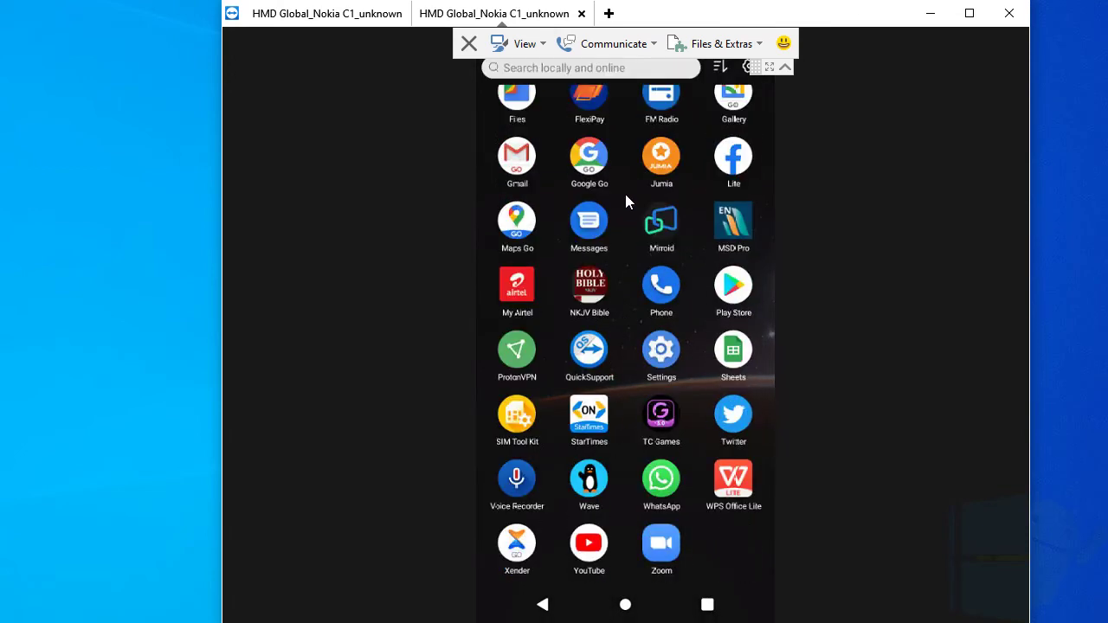
{"action": "scroll", "coordinate": [627, 232], "scroll_direction": "up", "scroll_amount": 3}
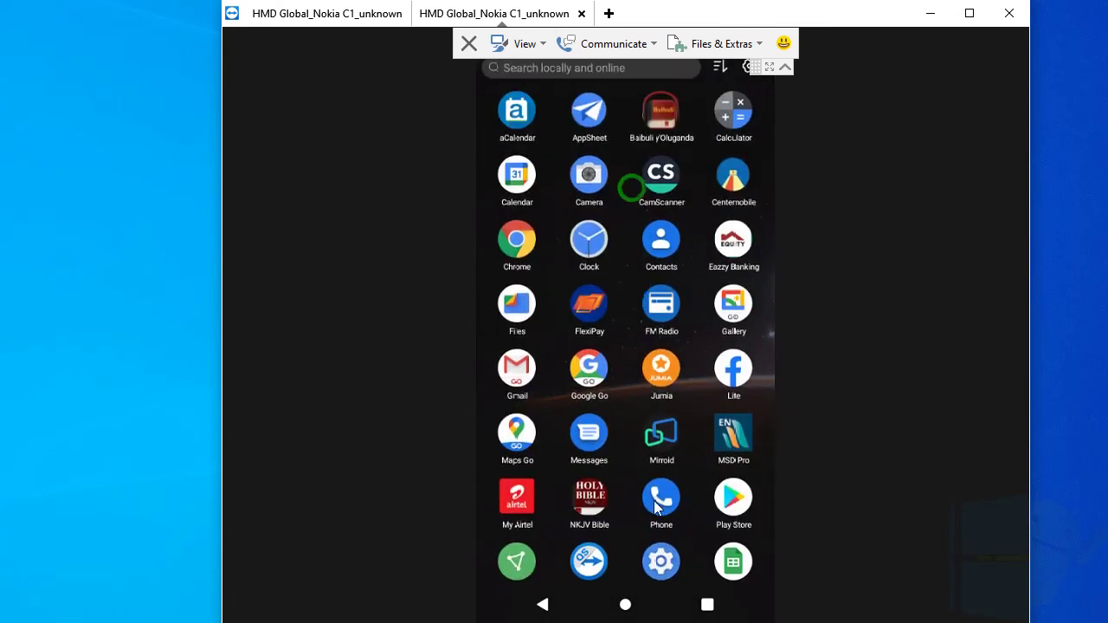
{"action": "scroll", "coordinate": [678, 219], "scroll_direction": "up", "scroll_amount": 2}
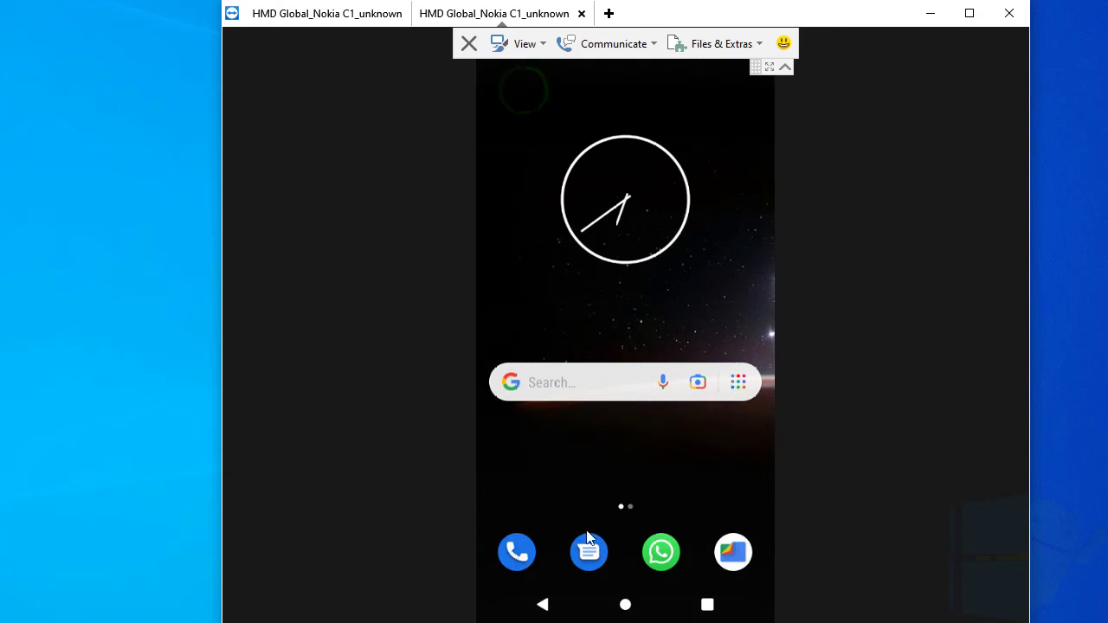
Pull down and close the quick settings panel, then move the TeamViewer window slightly right
{"action": "left_click_drag", "start_coordinate": [528, 71], "coordinate": [588, 302]}
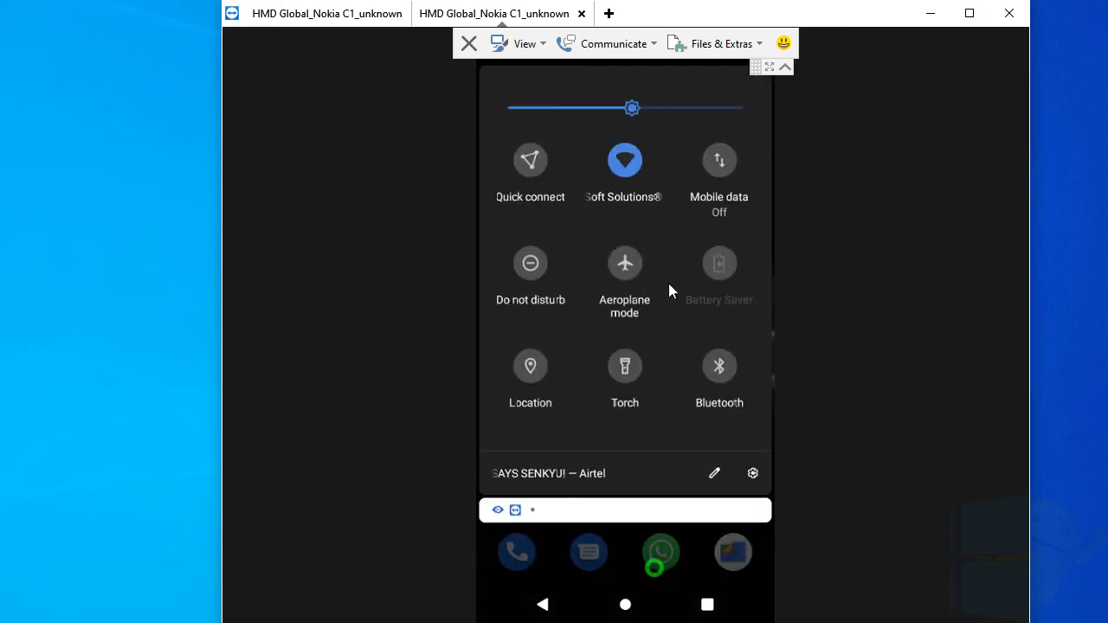
{"action": "left_click_drag", "start_coordinate": [663, 247], "coordinate": [939, 75]}
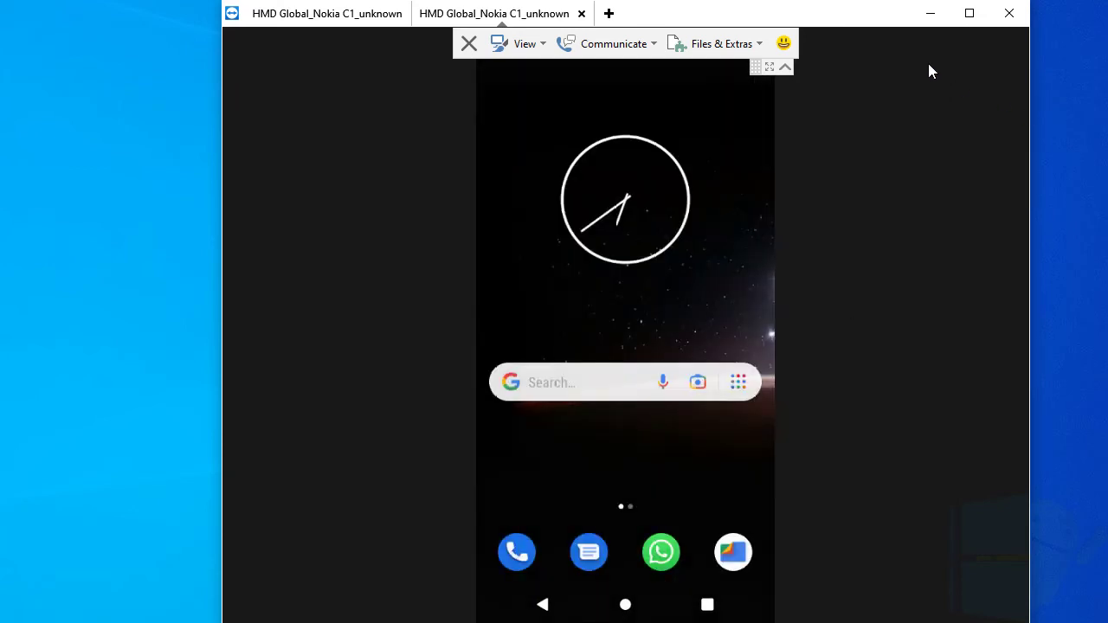
{"action": "left_click_drag", "start_coordinate": [872, 22], "coordinate": [948, 21]}
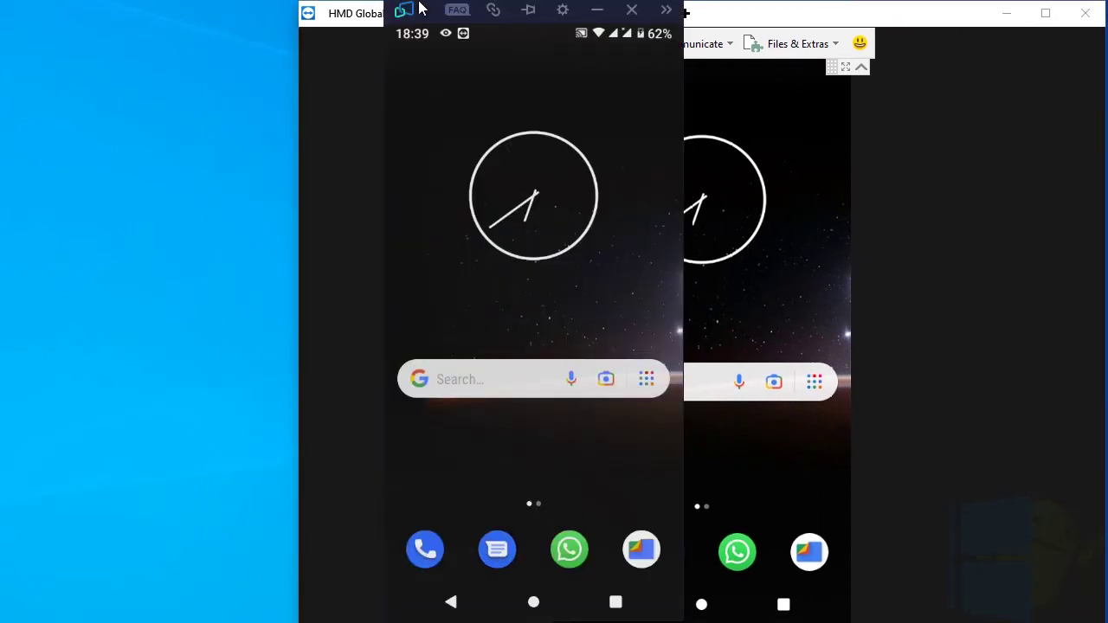
Move the Mirroid mirror to the left screen edge and open the phone's app drawer remotely
{"action": "left_click_drag", "start_coordinate": [422, 8], "coordinate": [44, 20]}
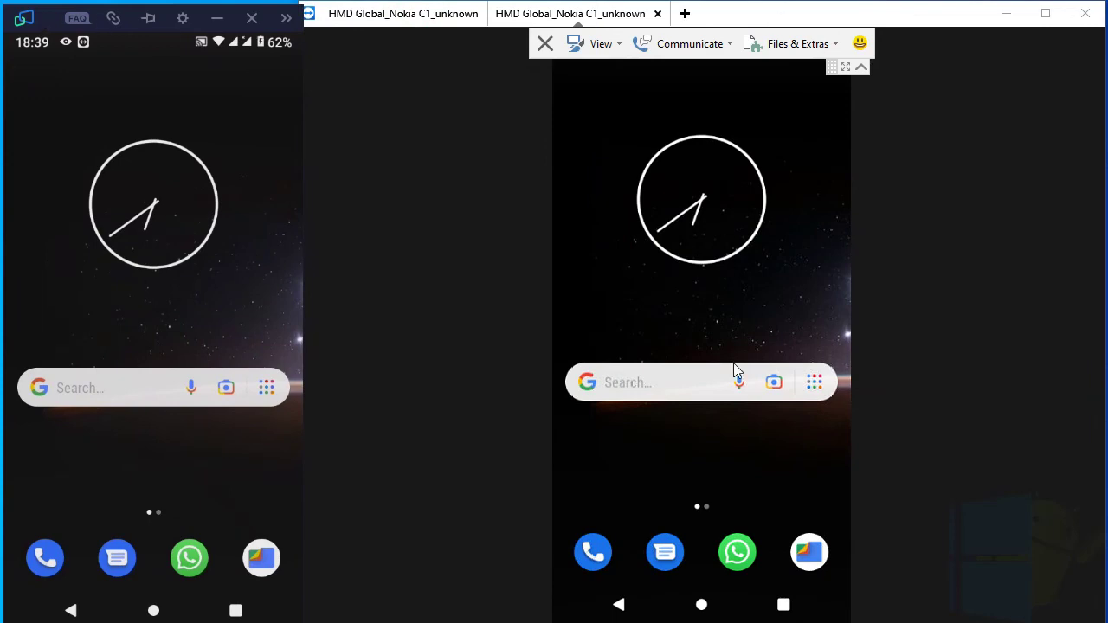
{"action": "left_click_drag", "start_coordinate": [712, 465], "coordinate": [680, 378]}
{"action": "scroll", "coordinate": [715, 363], "scroll_direction": "up", "scroll_amount": 10}
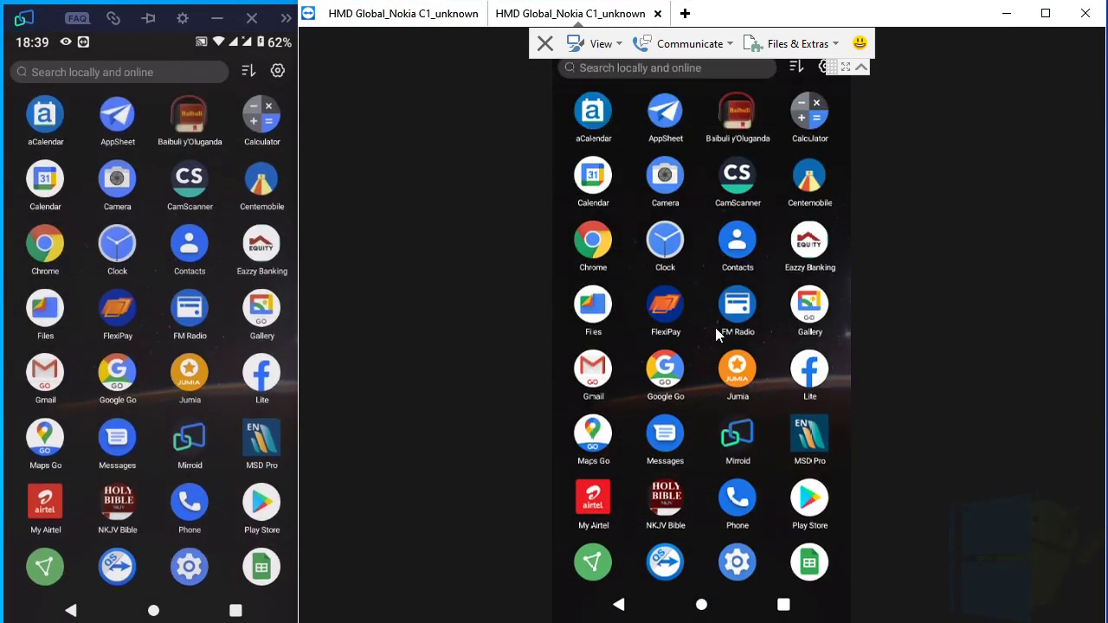
{"action": "scroll", "coordinate": [632, 89], "scroll_direction": "up", "scroll_amount": 3}
Pull down and close quick settings, then scroll through the phone's app drawer
{"action": "left_click_drag", "start_coordinate": [621, 67], "coordinate": [655, 354]}
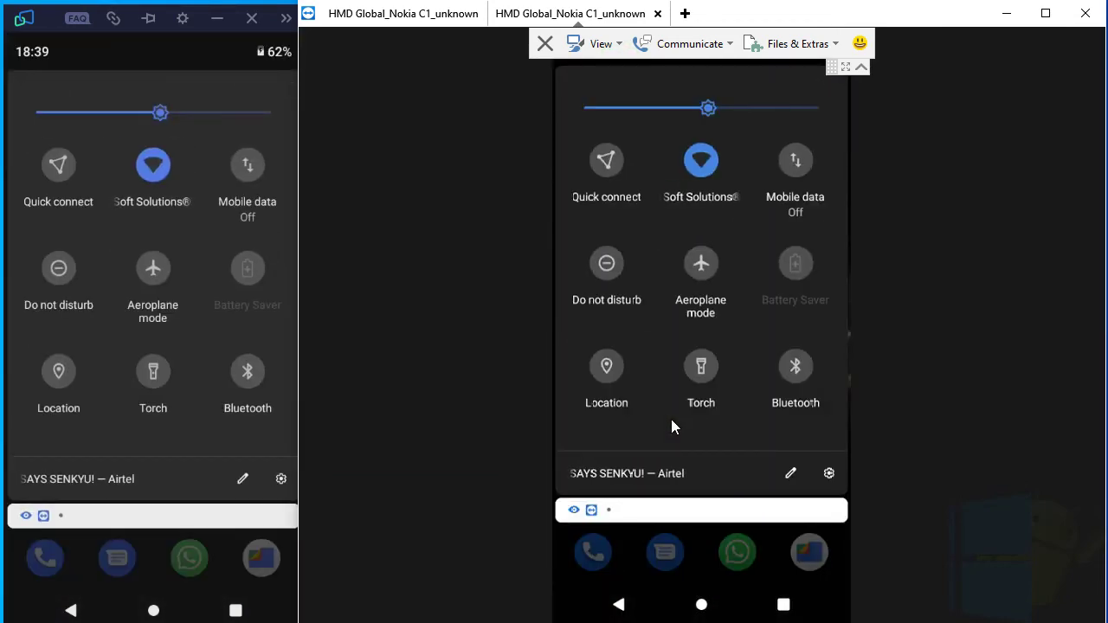
{"action": "left_click_drag", "start_coordinate": [719, 549], "coordinate": [662, 215]}
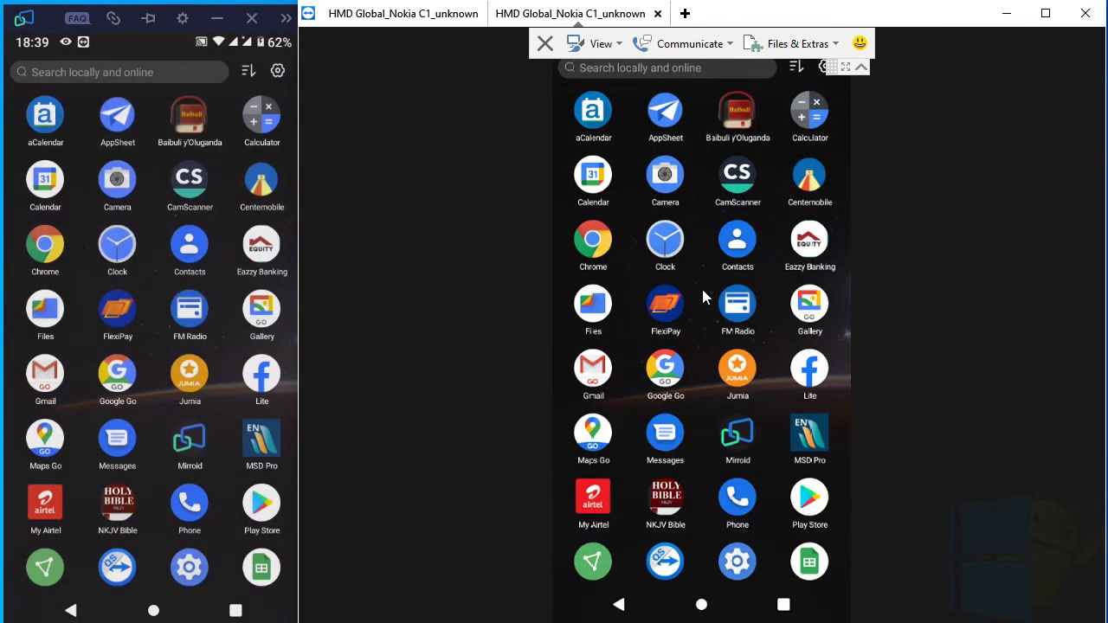
{"action": "scroll", "coordinate": [709, 297], "scroll_direction": "down", "scroll_amount": 5}
{"action": "scroll", "coordinate": [709, 291], "scroll_direction": "up", "scroll_amount": 8}
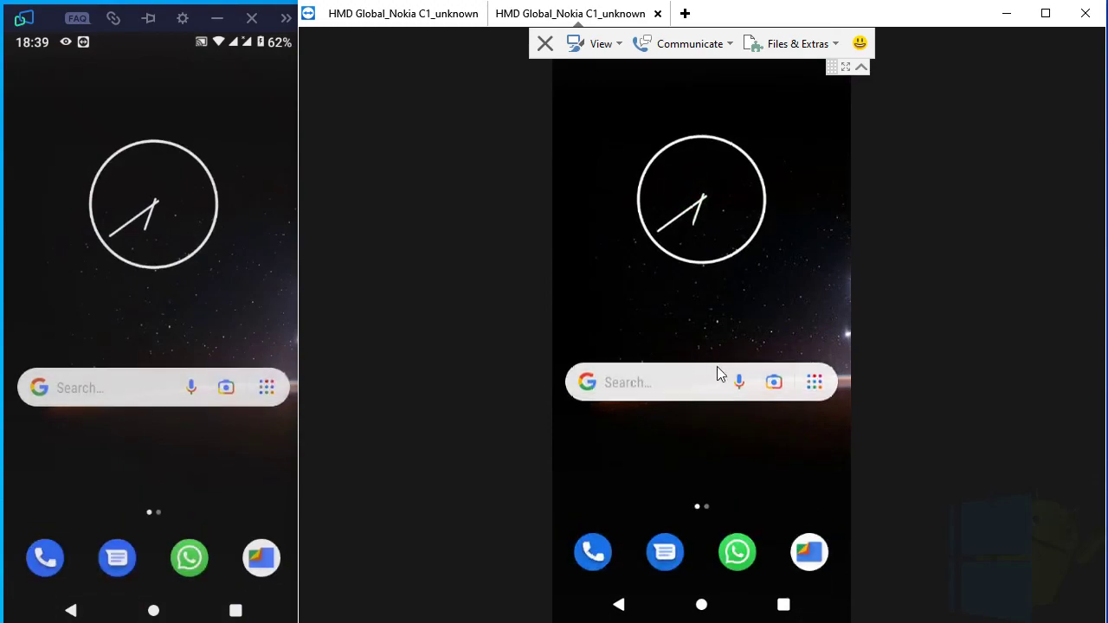
{"action": "scroll", "coordinate": [732, 277], "scroll_direction": "down", "scroll_amount": 2}
{"action": "scroll", "coordinate": [698, 234], "scroll_direction": "down", "scroll_amount": 5}
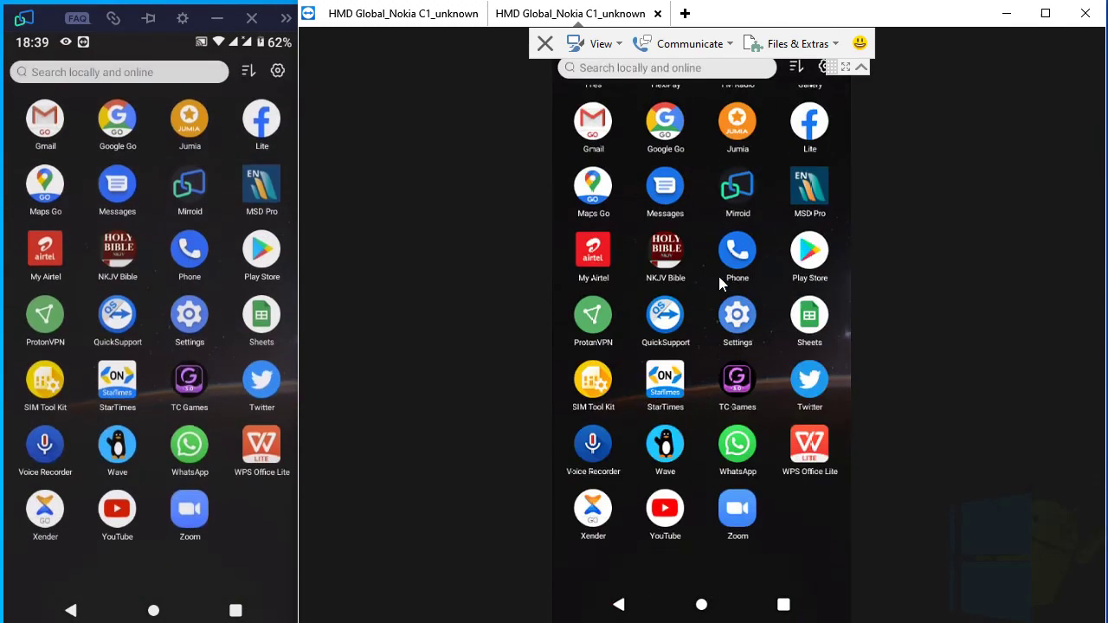
{"action": "scroll", "coordinate": [718, 276], "scroll_direction": "up", "scroll_amount": 2}
{"action": "scroll", "coordinate": [707, 250], "scroll_direction": "up", "scroll_amount": 3}
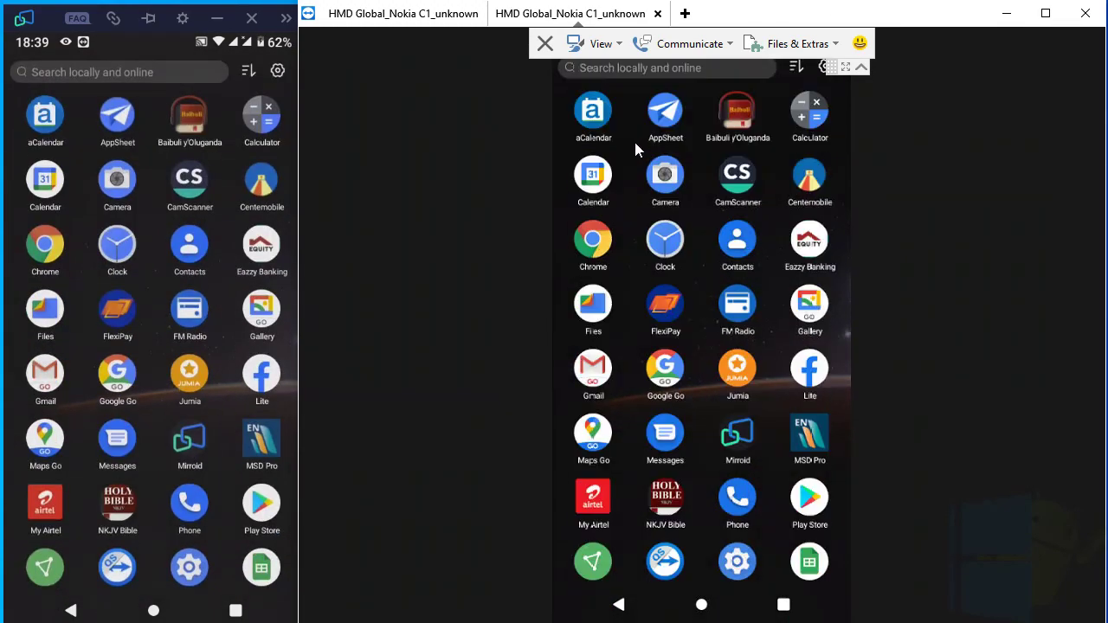
Minimize the Mirroid window, shift TeamViewer left, and stop remote control of the phone
{"action": "left_click", "coordinate": [216, 19]}
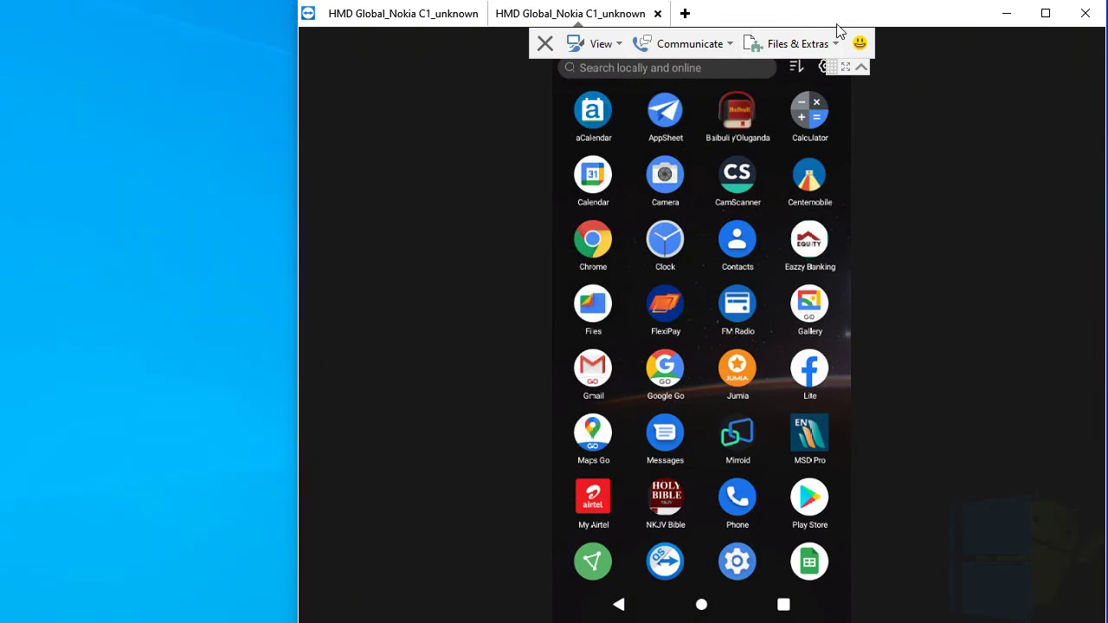
{"action": "left_click_drag", "start_coordinate": [848, 24], "coordinate": [745, 19]}
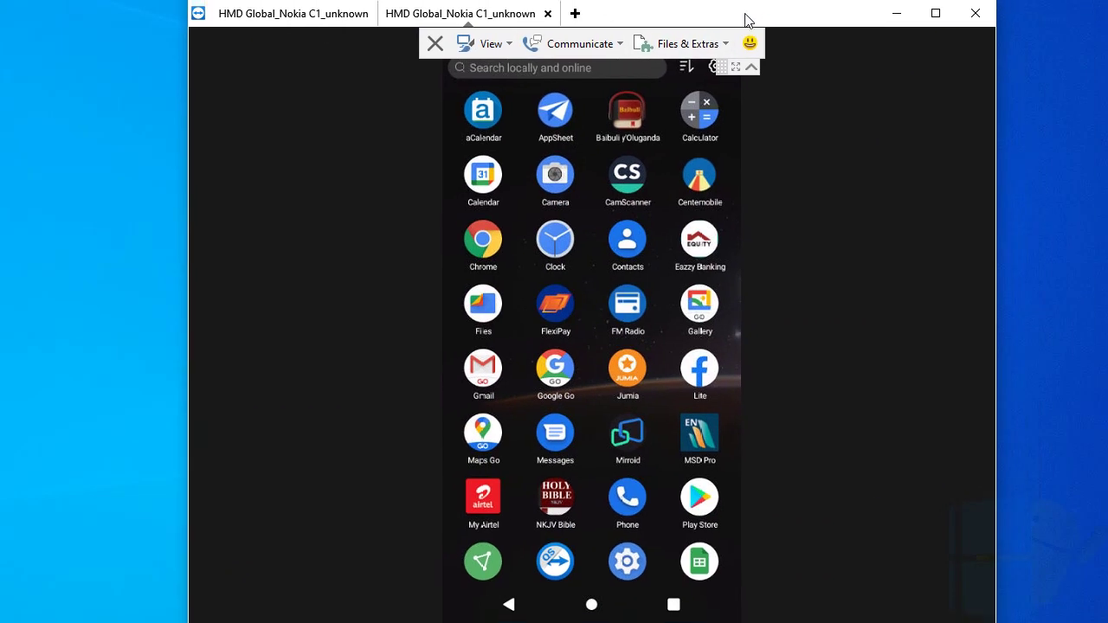
{"action": "left_click", "coordinate": [436, 46]}
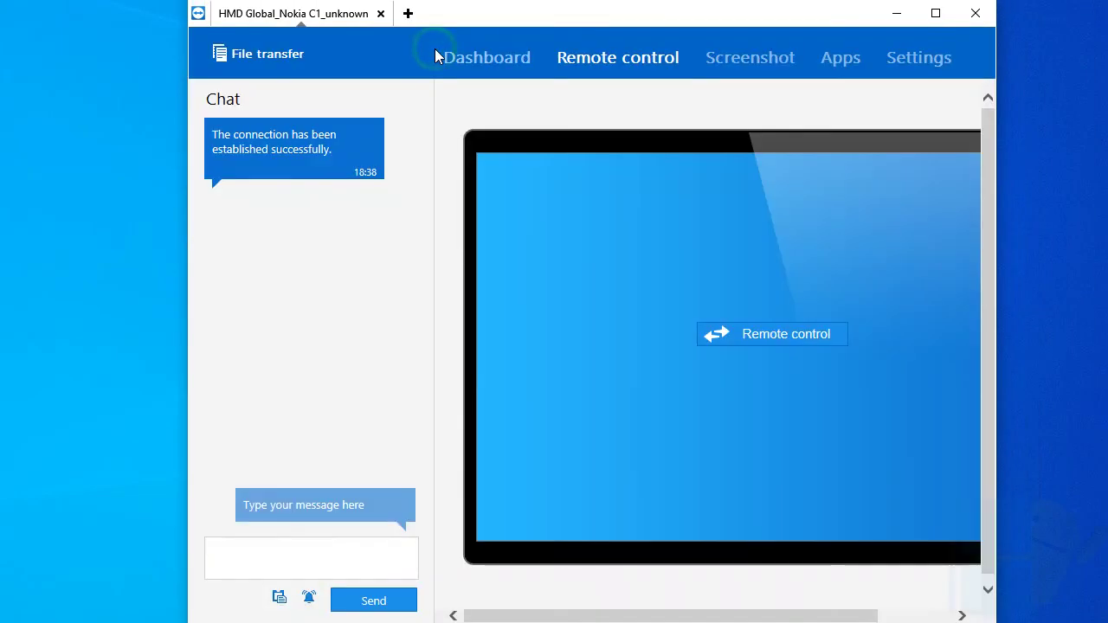
Close the phone session tab, dismiss the sponsored session notice, and minimize TeamViewer
{"action": "left_click", "coordinate": [379, 14]}
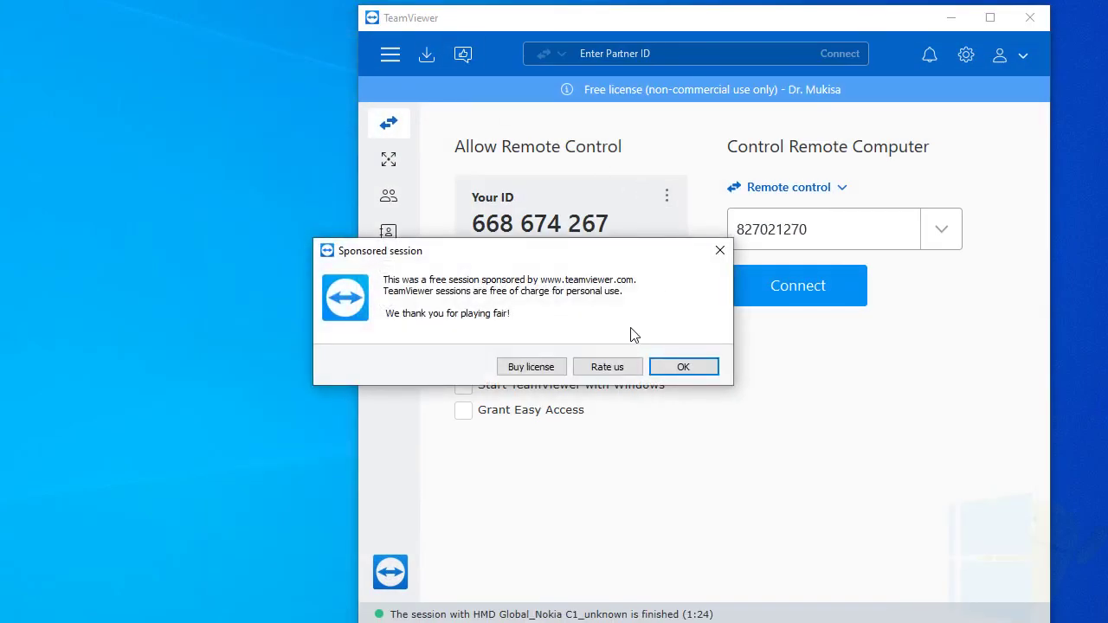
{"action": "left_click", "coordinate": [679, 372]}
{"action": "left_click", "coordinate": [945, 18]}
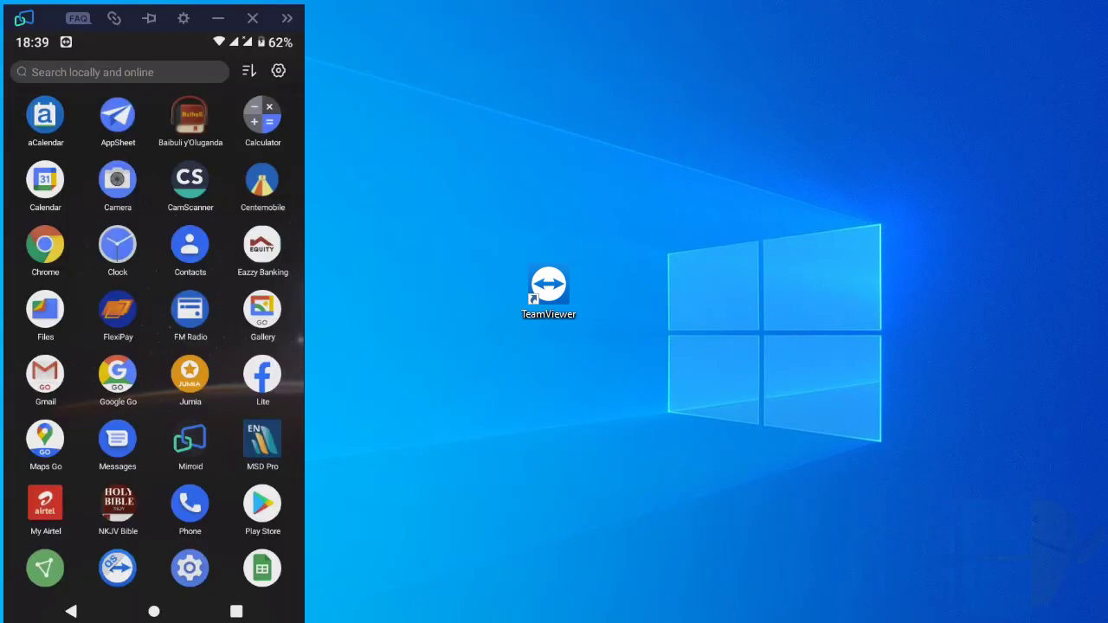
Move the Mirroid window to the desktop centre, then pull the notification shade down and close it
{"action": "left_click_drag", "start_coordinate": [54, 12], "coordinate": [307, 14]}
{"action": "left_click_drag", "start_coordinate": [368, 143], "coordinate": [371, 308]}
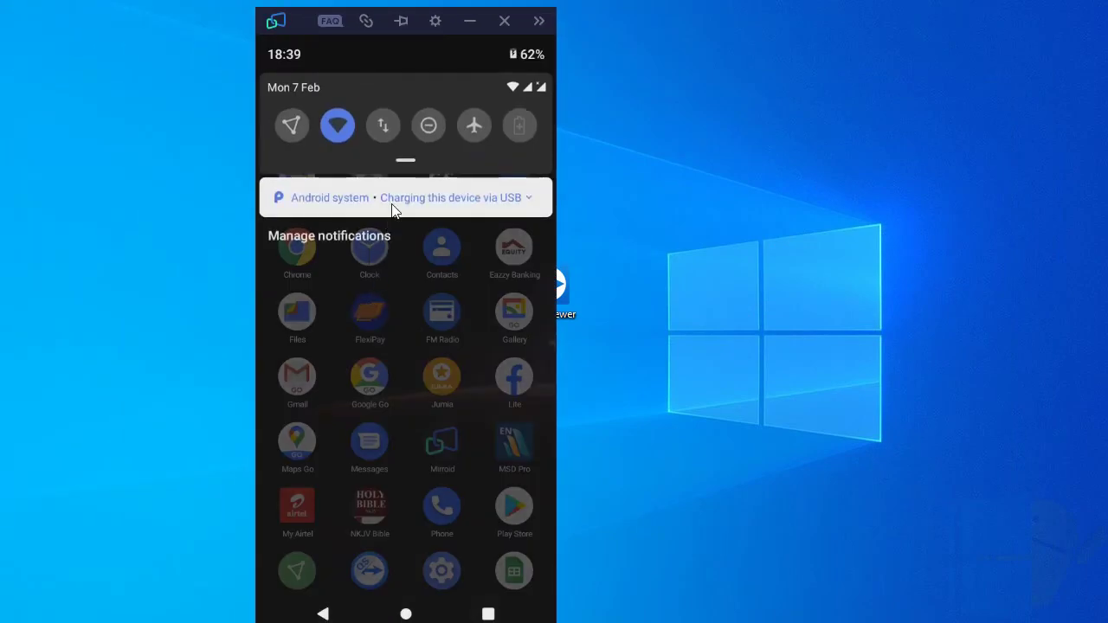
{"action": "left_click", "coordinate": [412, 235]}
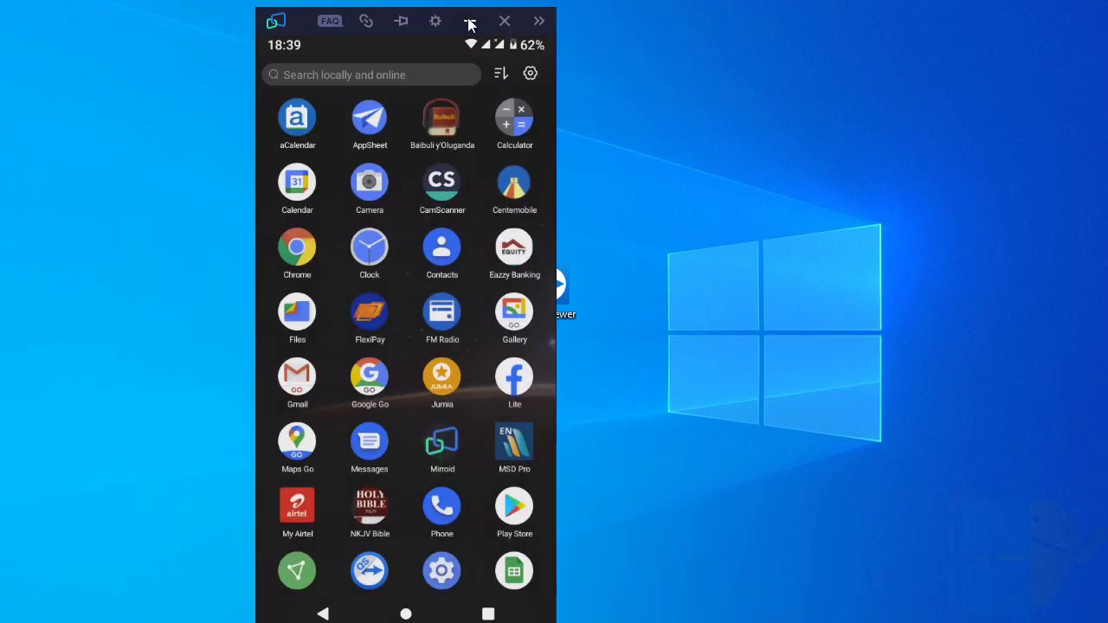